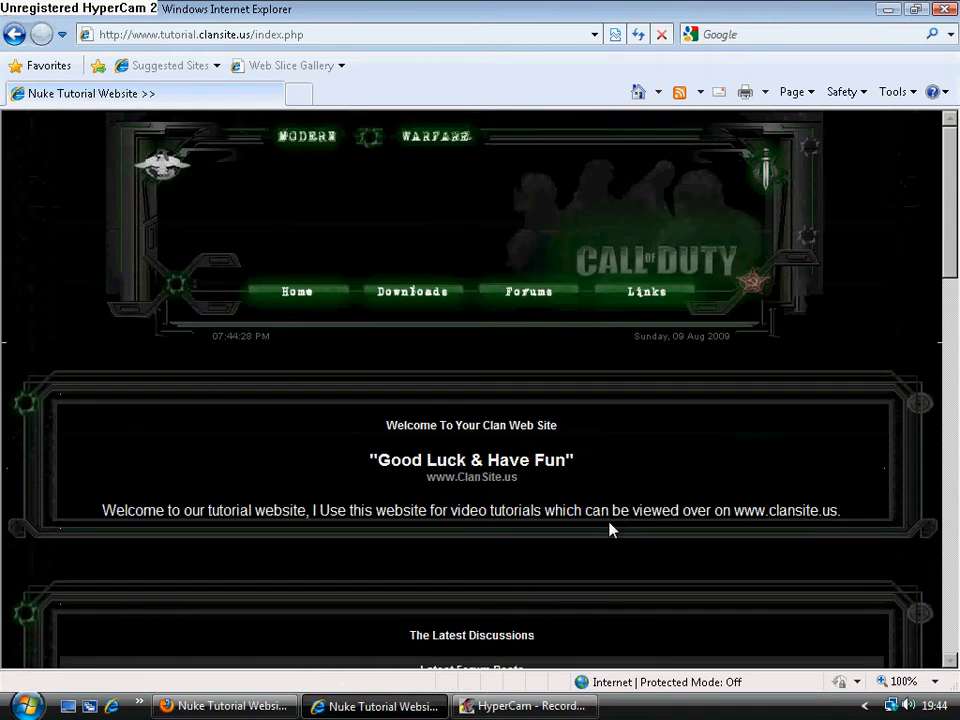
Switch to the blocks editor in Firefox and move New Members up the closed list to just below Clan Menu.
left_click(257, 706)
scroll(398, 485, "down", 10)
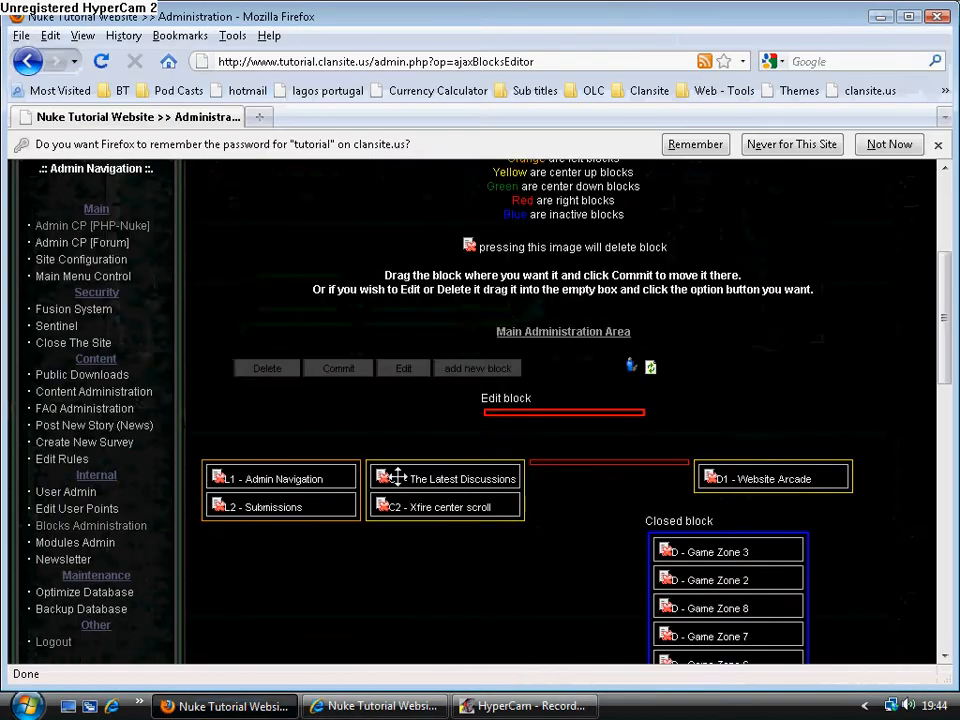
scroll(573, 543, "down", 3)
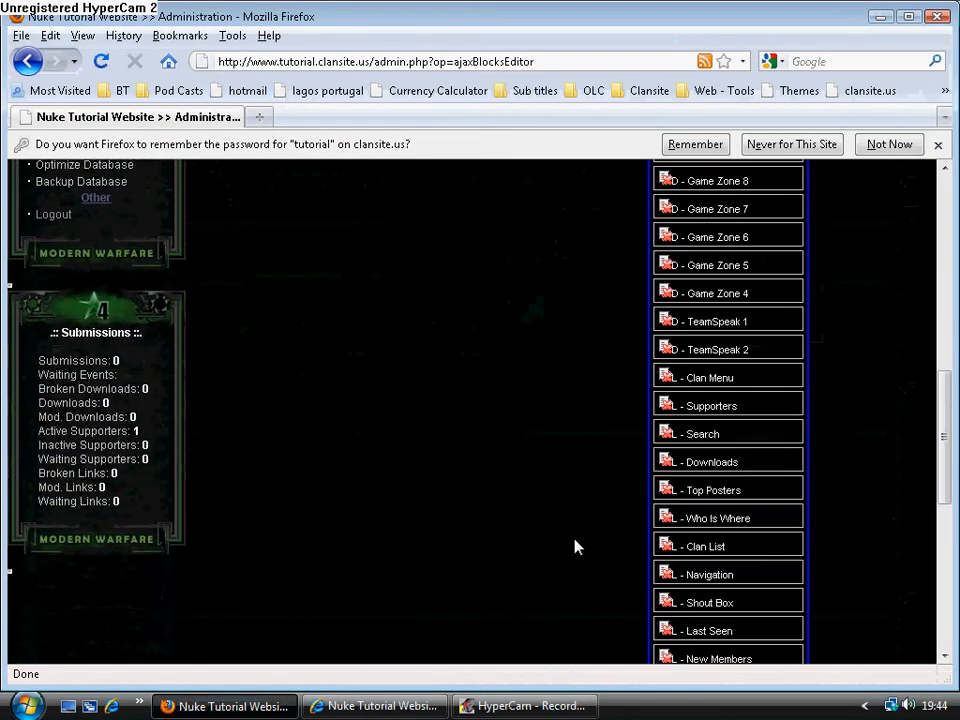
scroll(574, 544, "up", 6)
scroll(575, 546, "down", 8)
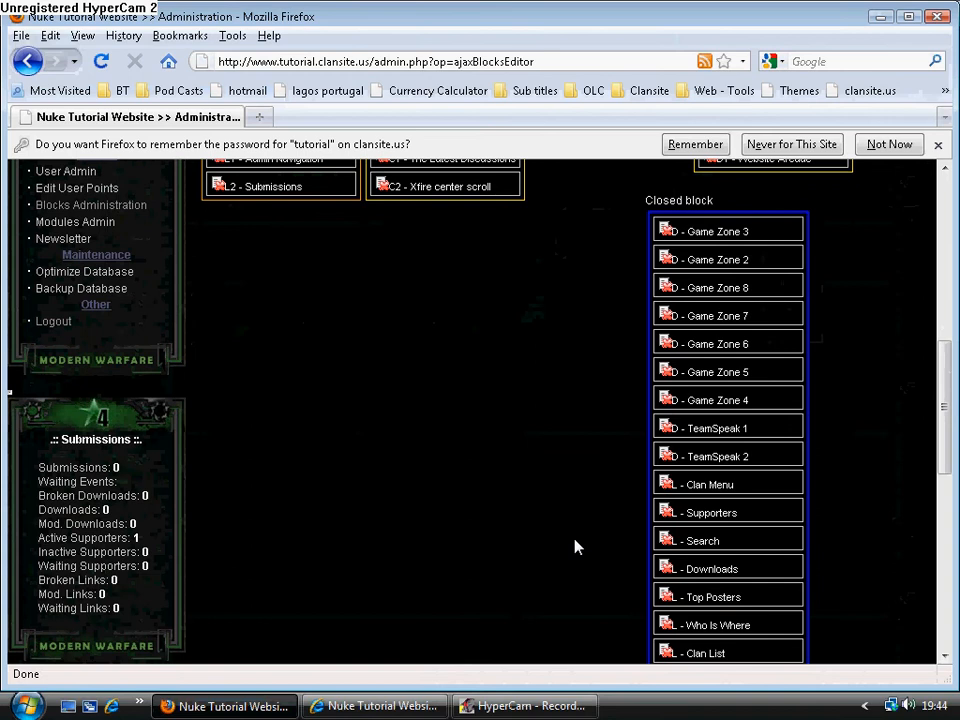
scroll(575, 547, "down", 2)
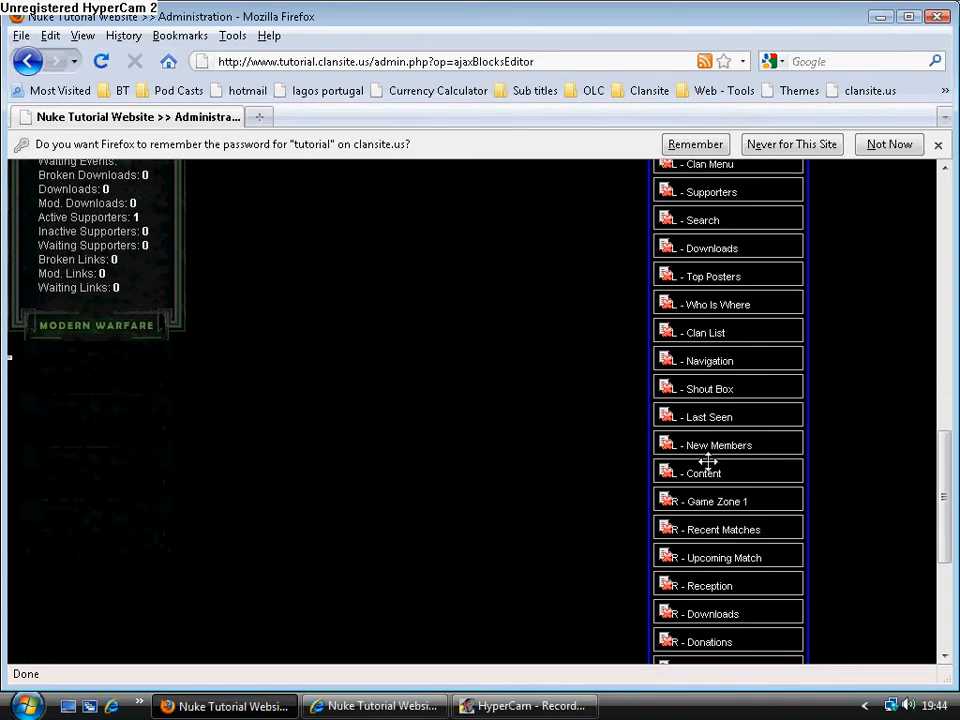
left_click_drag(718, 440, 726, 188)
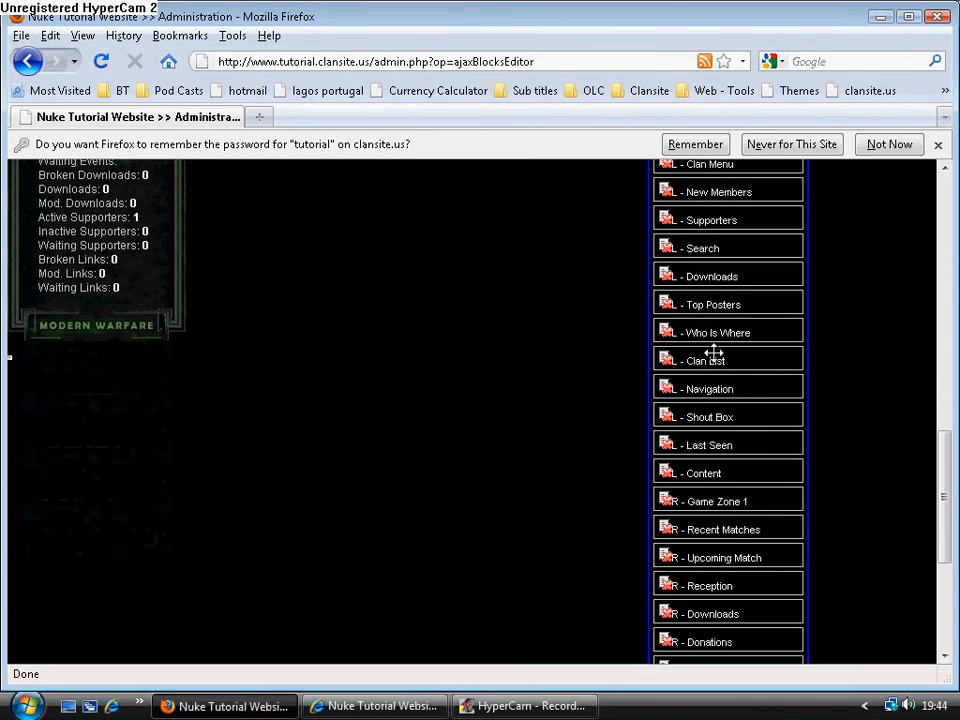
Move the Ventrilo Voice Server block from the end of the closed list to just above Supporters.
scroll(720, 591, "down", 2)
scroll(720, 591, "down", 3)
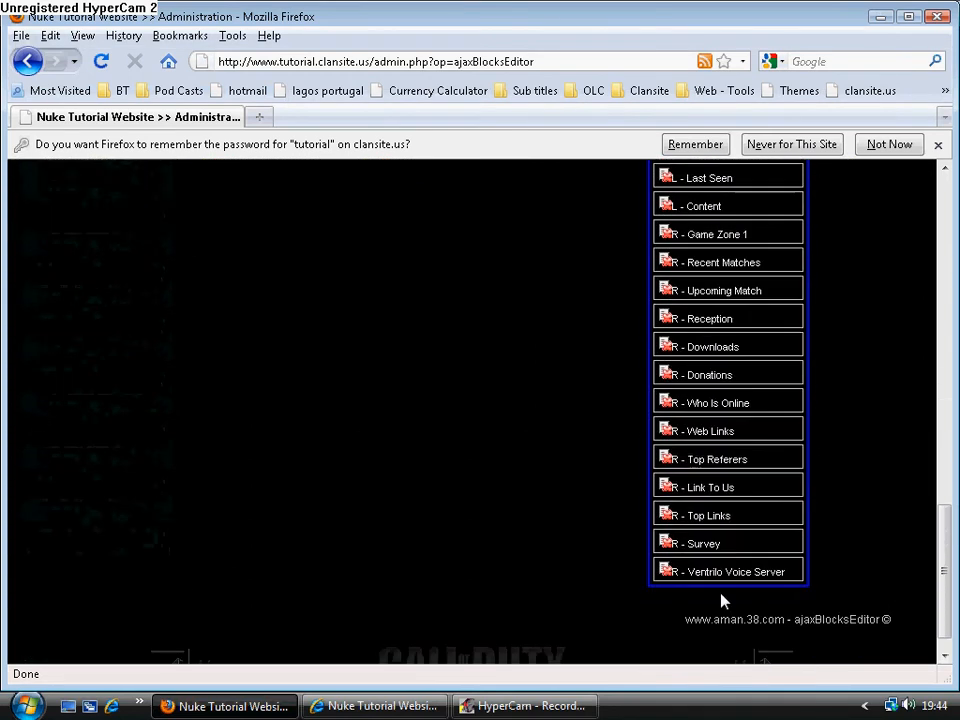
left_click_drag(718, 574, 711, 180)
scroll(694, 522, "up", 4)
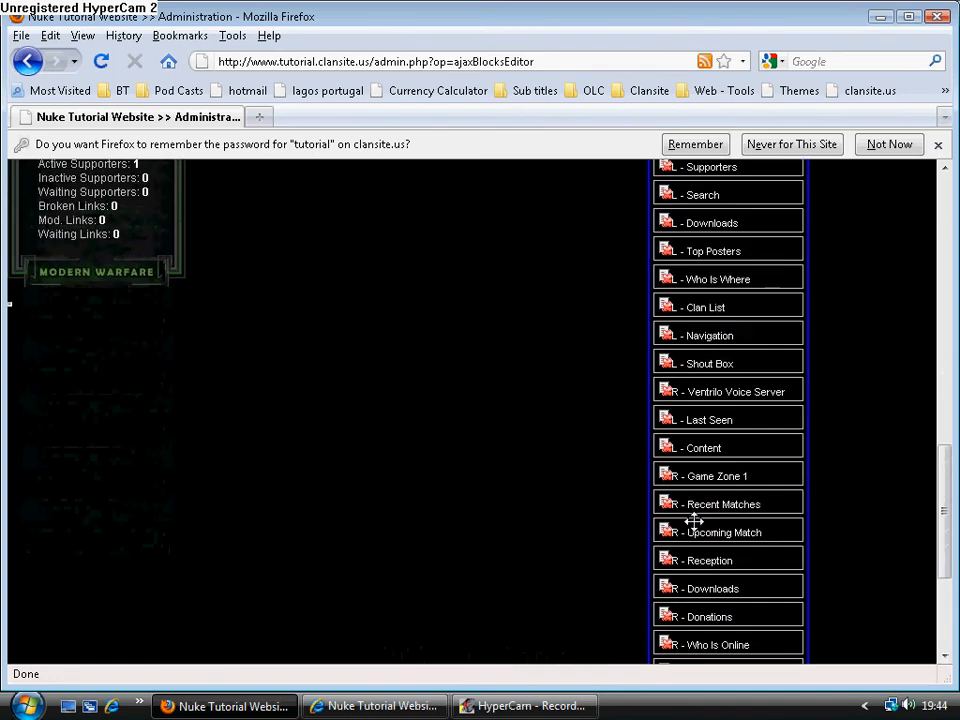
left_click_drag(722, 394, 735, 167)
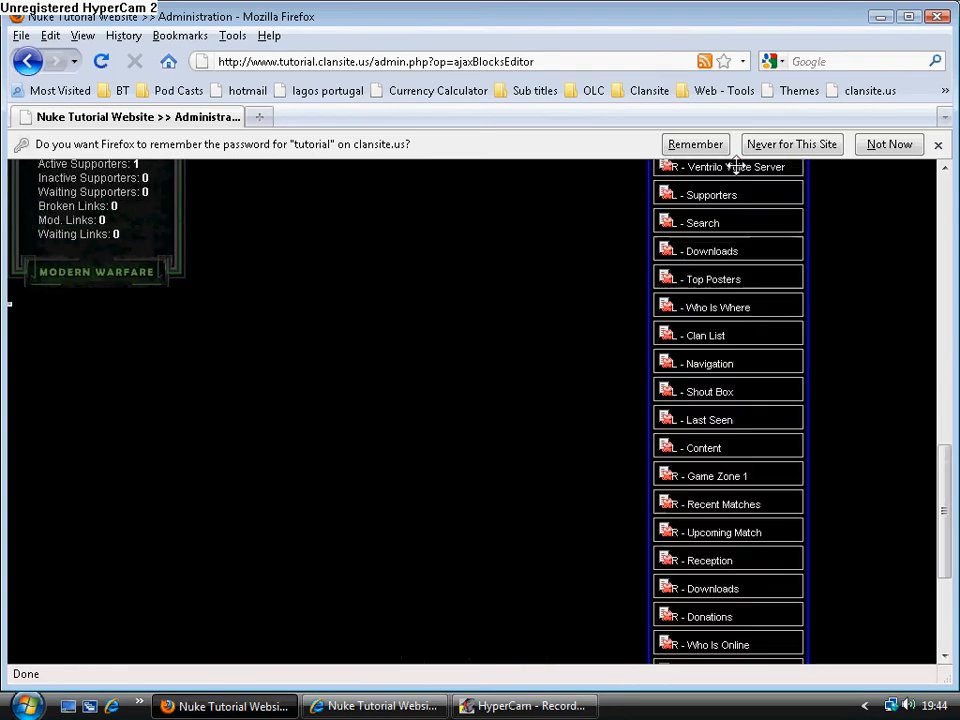
Move Shout Box above Supporters, then place Ventrilo Voice Server and Supporters directly below Game Zone 3 in the closed list.
left_click_drag(722, 386, 733, 188)
scroll(722, 238, "up", 6)
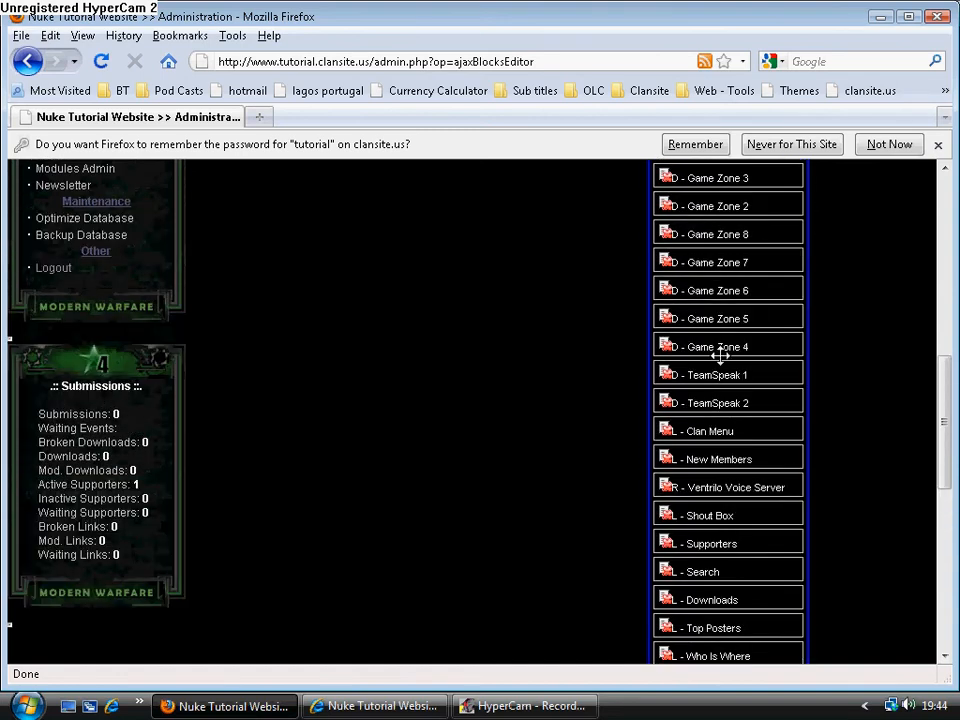
left_click_drag(712, 543, 714, 196)
left_click_drag(717, 515, 714, 206)
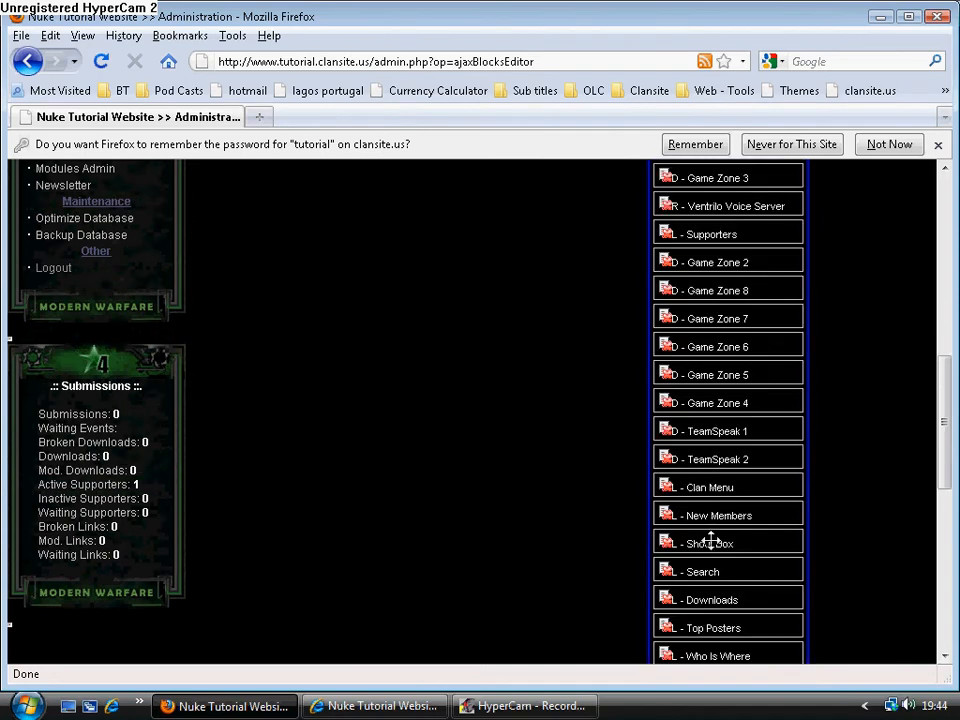
Bring Shout Box up below Supporters in the closed list and try to place it in the left block column.
left_click_drag(710, 541, 705, 343)
scroll(690, 360, "up", 4)
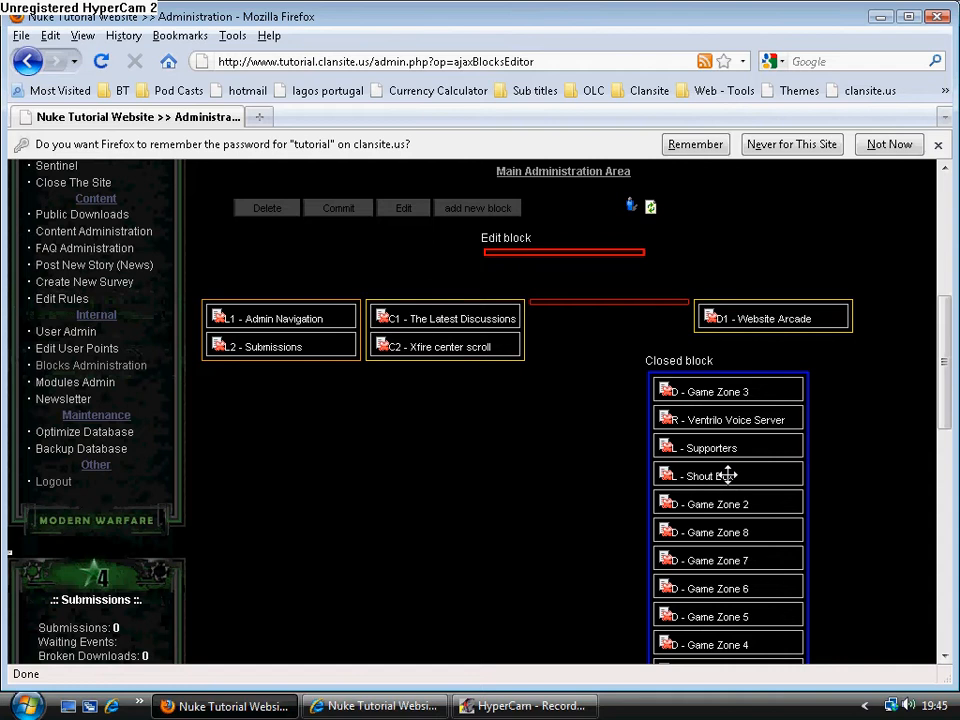
left_click_drag(726, 476, 284, 387)
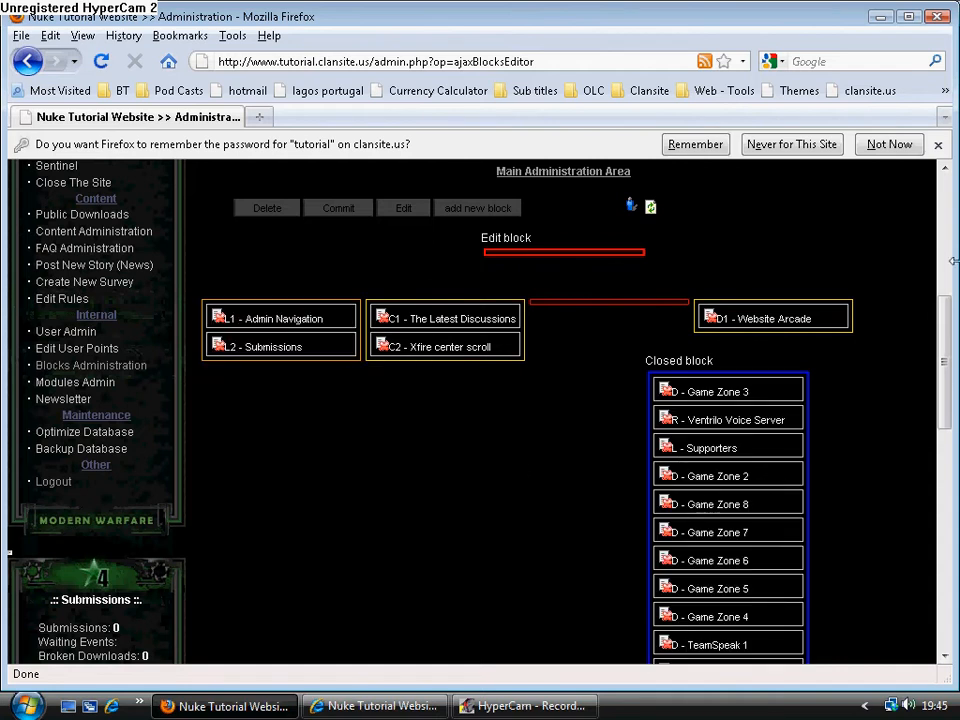
Move Shout Box from the end of the closed list into the left block column, below Submissions.
scroll(728, 480, "down", 12)
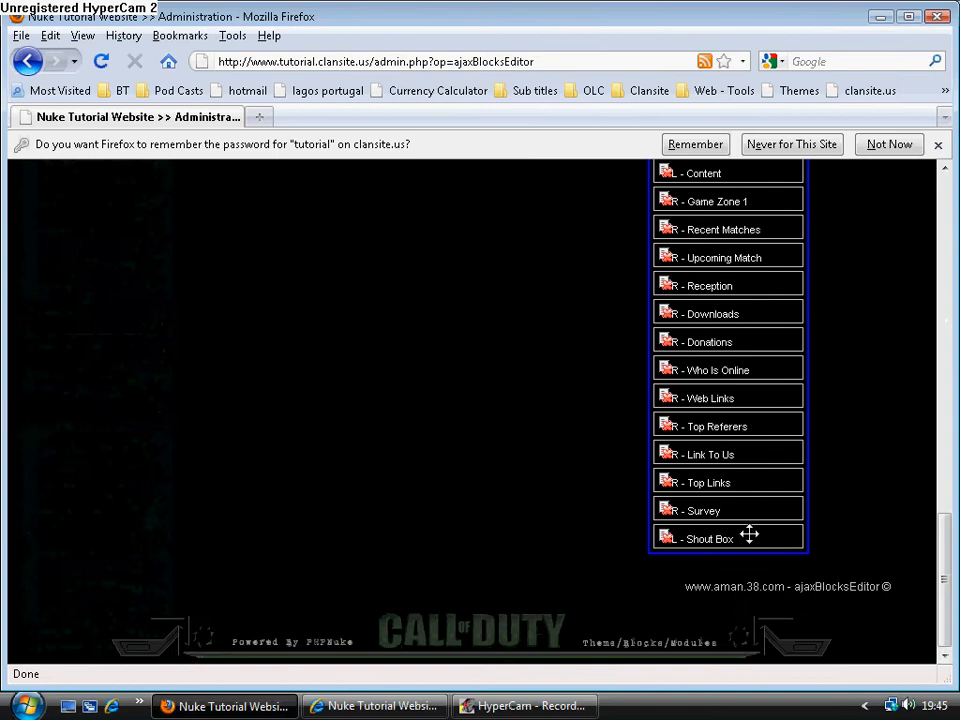
left_click_drag(749, 536, 740, 180)
scroll(800, 335, "up", 4)
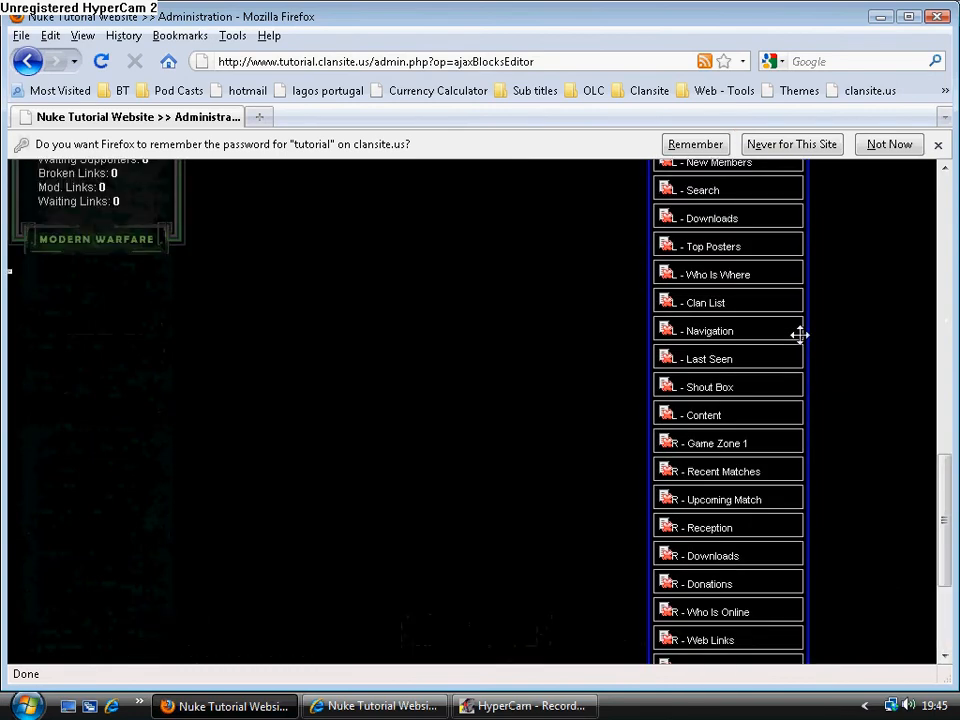
left_click_drag(728, 387, 731, 189)
scroll(737, 319, "up", 4)
left_click_drag(731, 395, 729, 200)
scroll(749, 293, "up", 2)
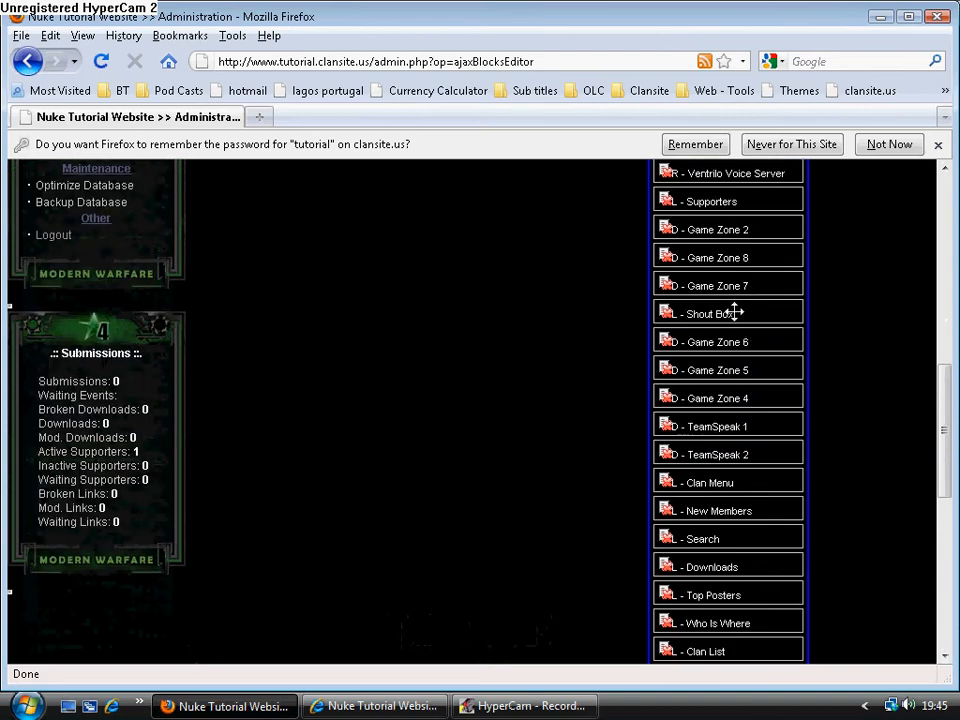
left_click_drag(734, 312, 737, 171)
scroll(757, 297, "up", 3)
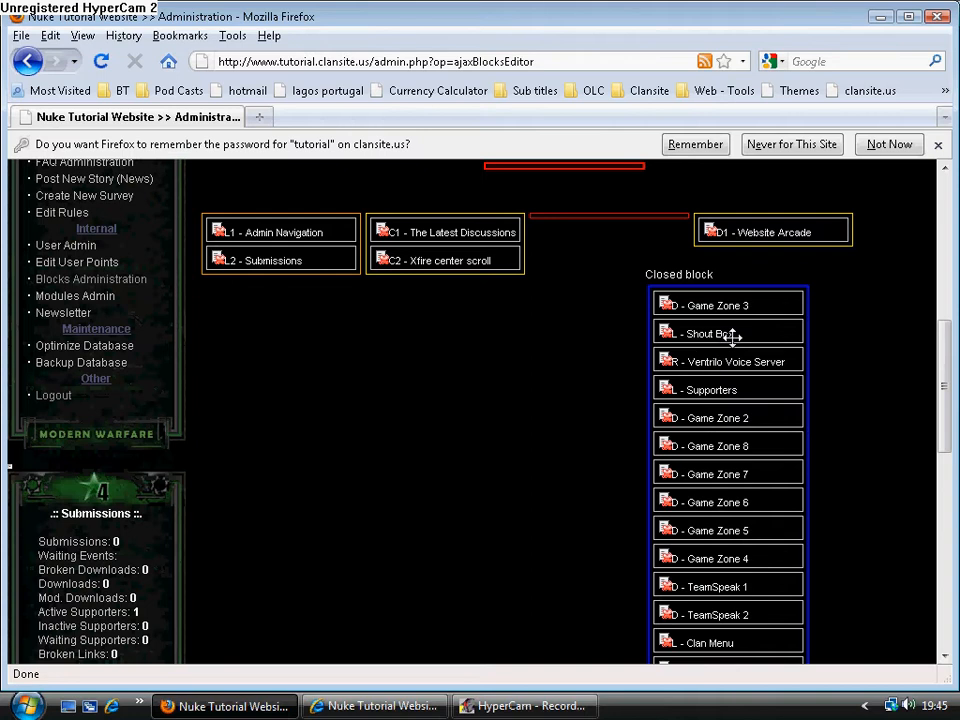
left_click_drag(741, 334, 297, 289)
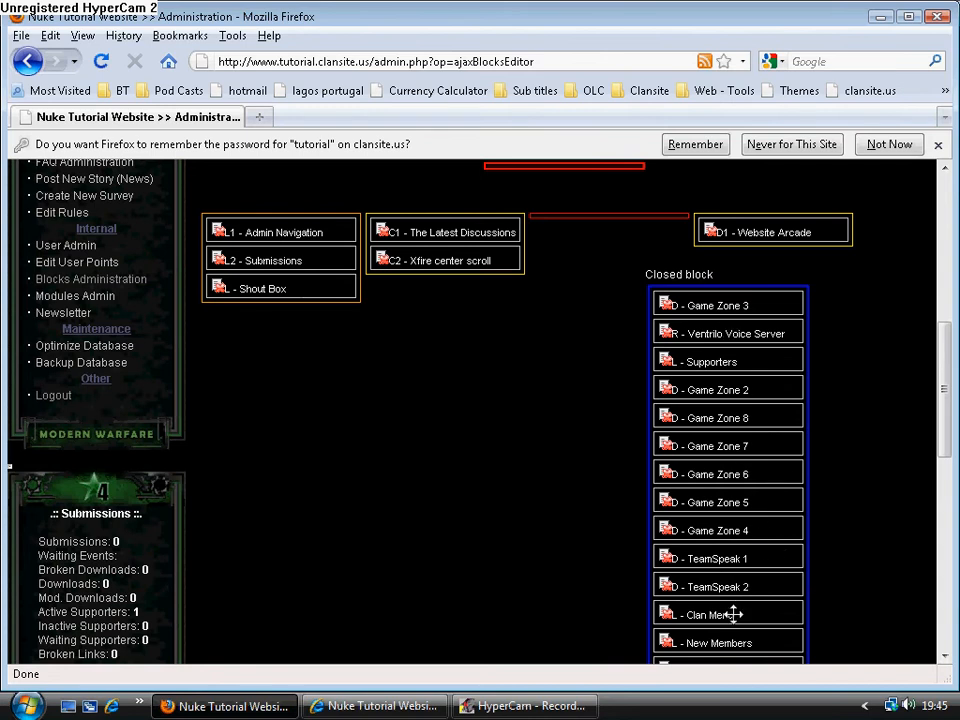
Place the New Members block in the empty right block column and the Reception block above it.
left_click_drag(728, 640, 609, 212)
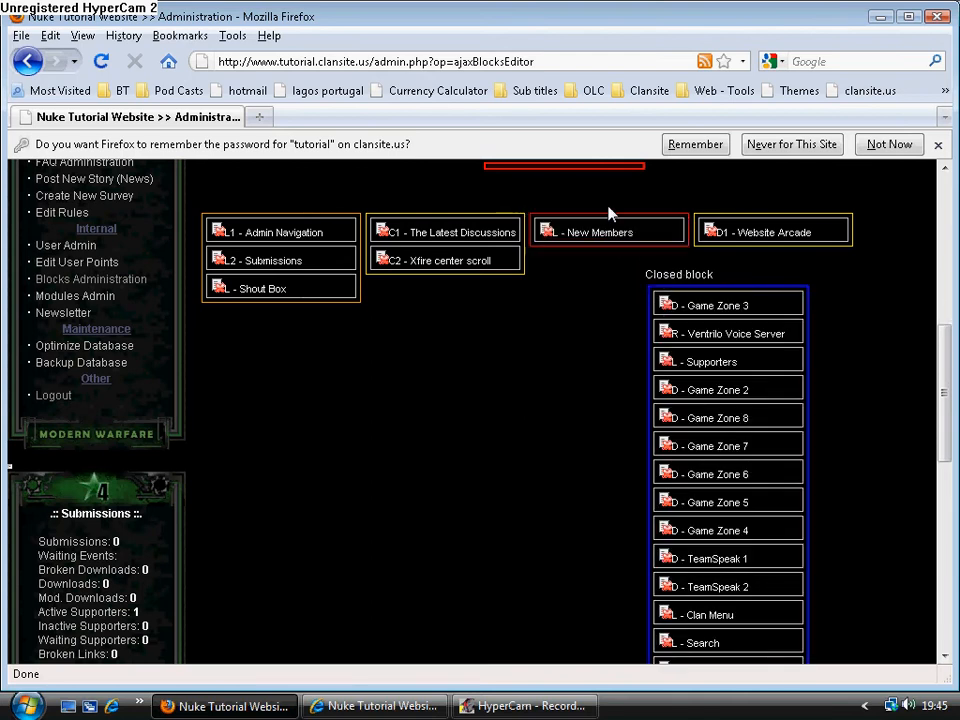
scroll(761, 494, "down", 10)
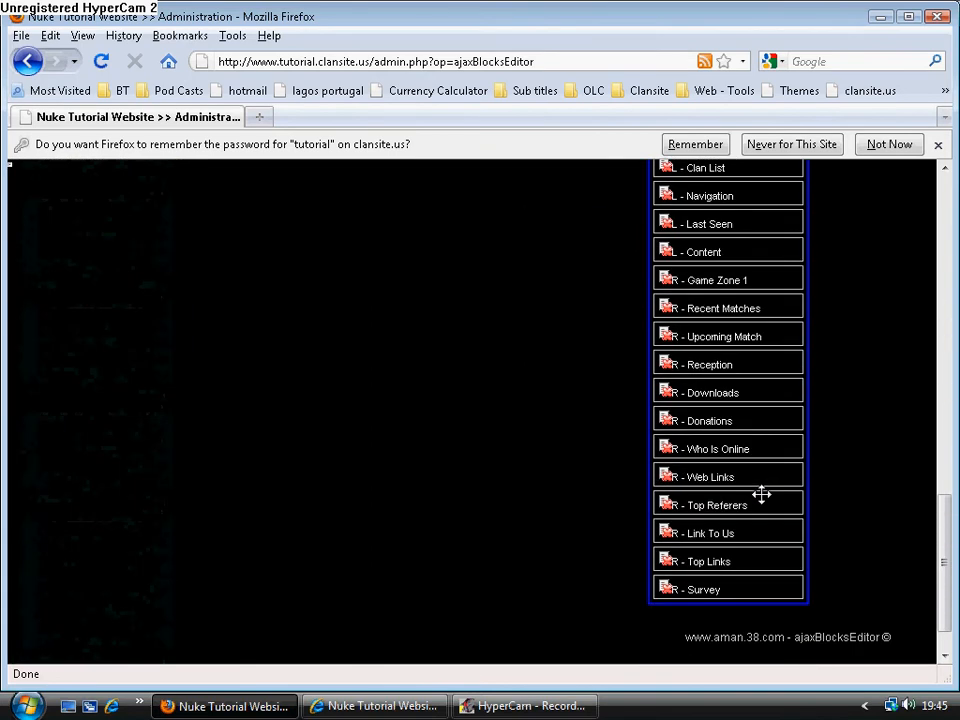
left_click_drag(700, 364, 698, 212)
scroll(717, 313, "up", 3)
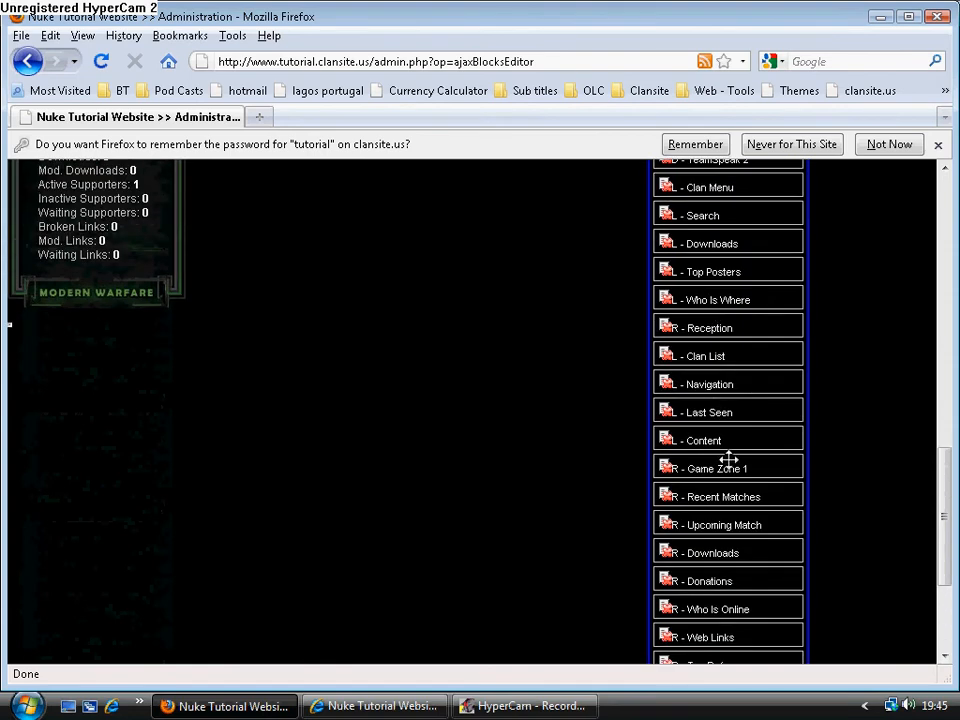
left_click_drag(723, 327, 724, 180)
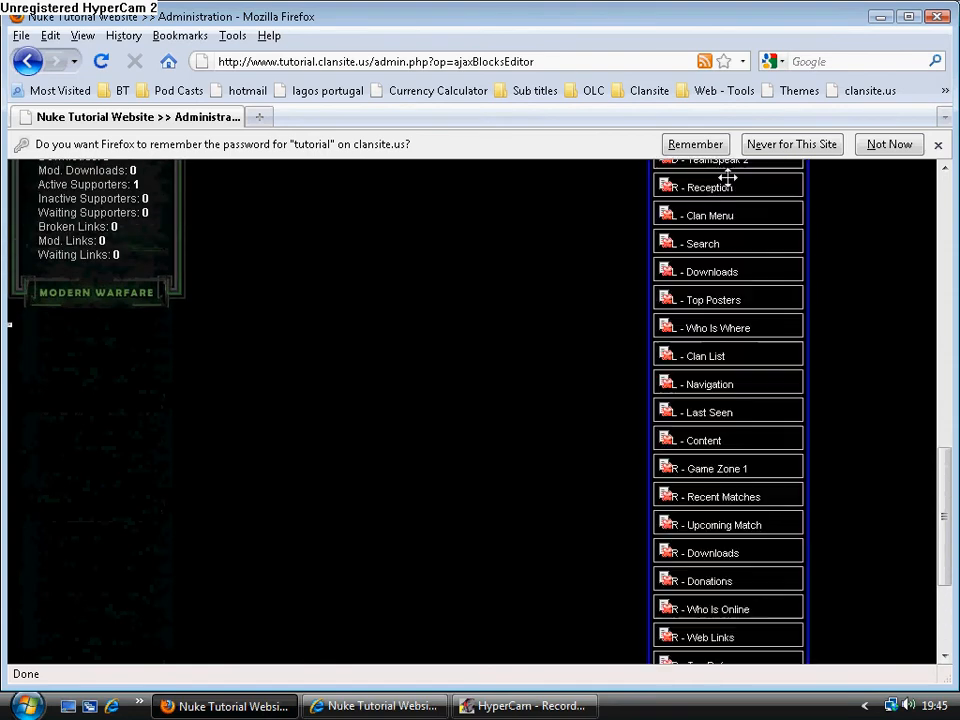
scroll(715, 260, "up", 4)
left_click_drag(707, 396, 724, 176)
scroll(668, 378, "up", 4)
scroll(716, 459, "up", 3)
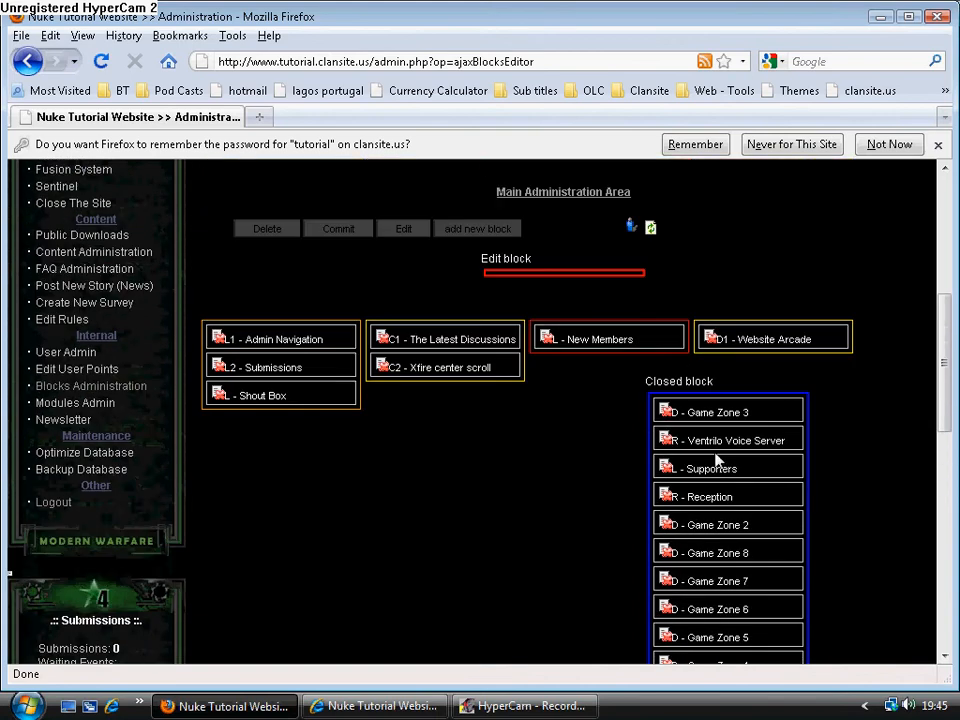
left_click_drag(724, 497, 609, 345)
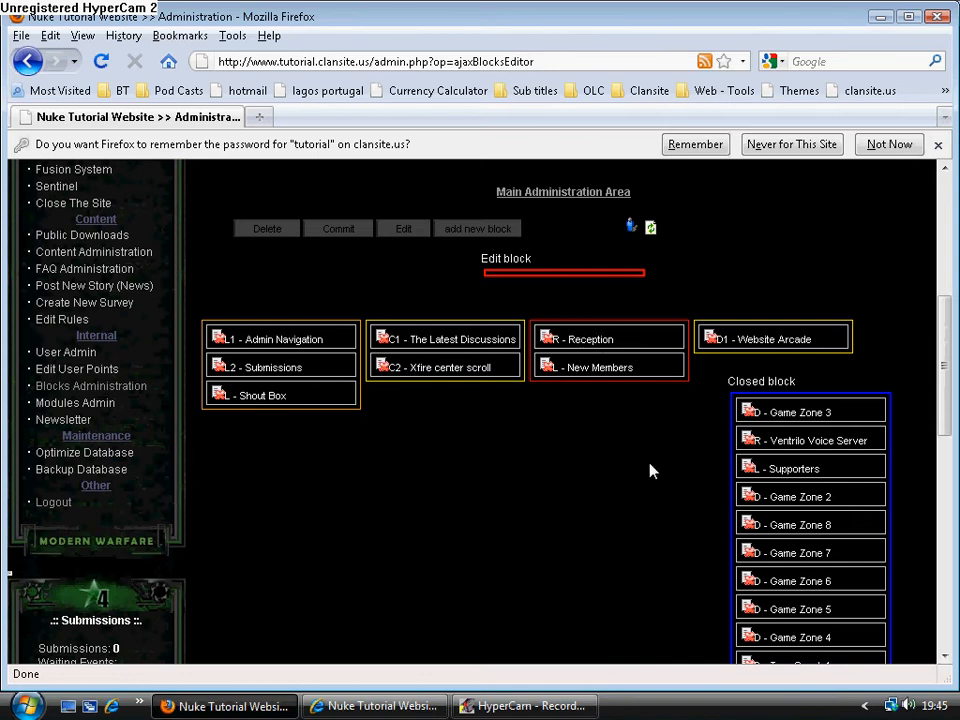
Commit the new block layout.
scroll(650, 470, "down", 9)
scroll(650, 470, "up", 9)
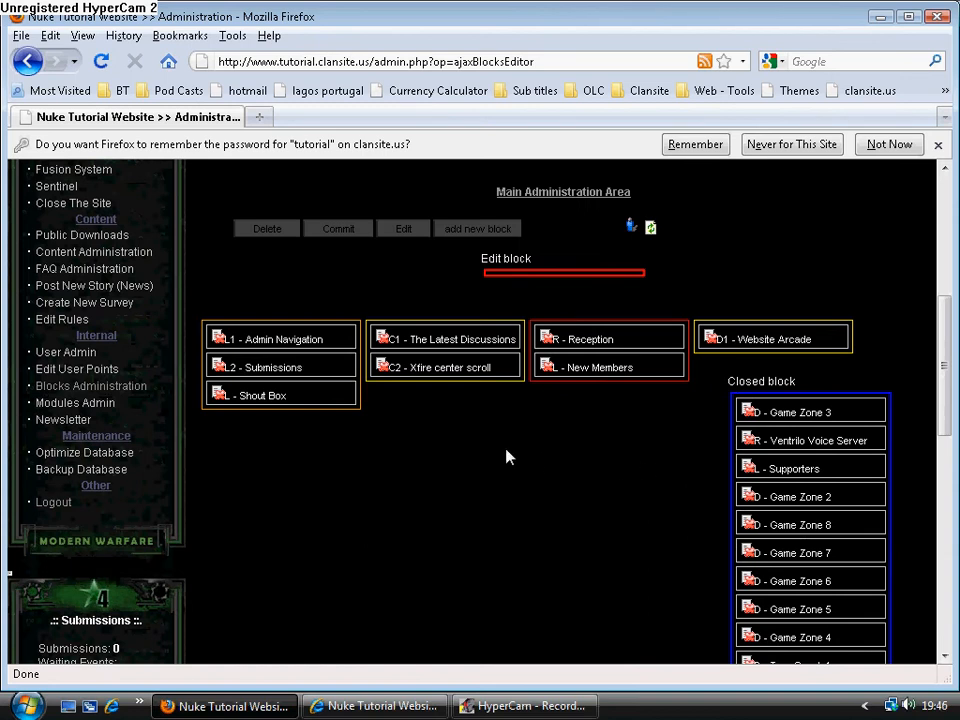
left_click(337, 229)
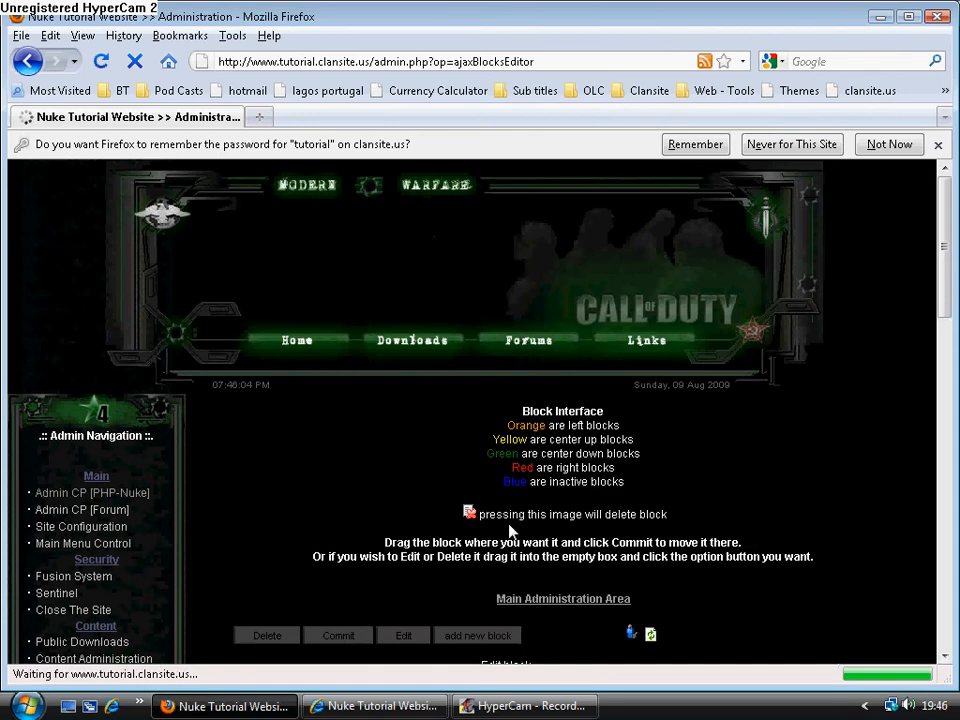
Switch to Internet Explorer, reload the site's home page and examine the placement of its left, center and right blocks.
key("alt+Tab")
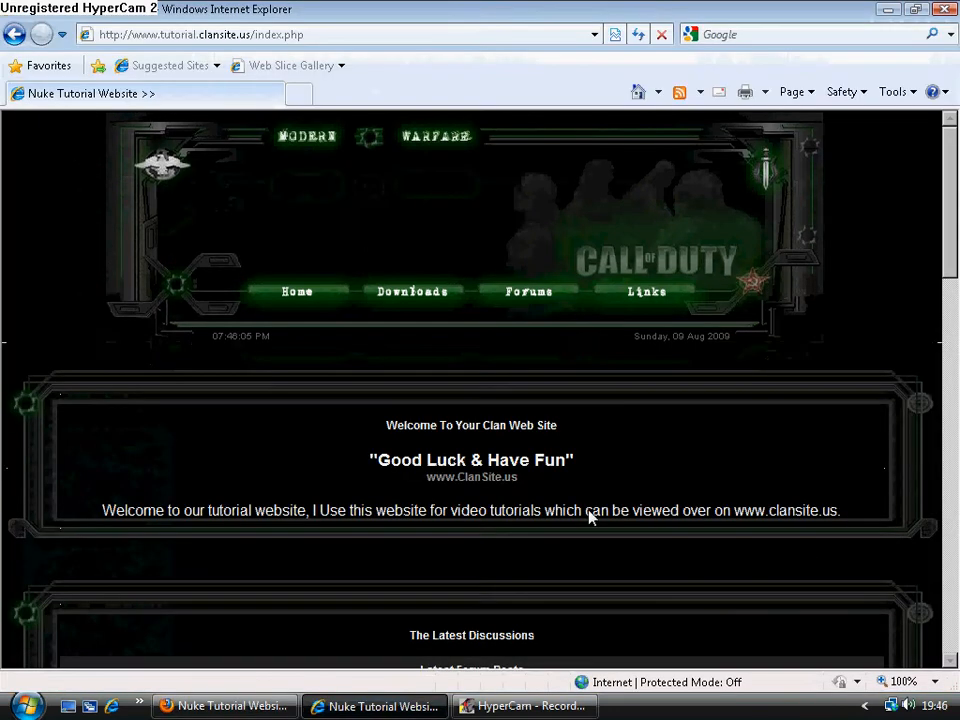
left_click(638, 34)
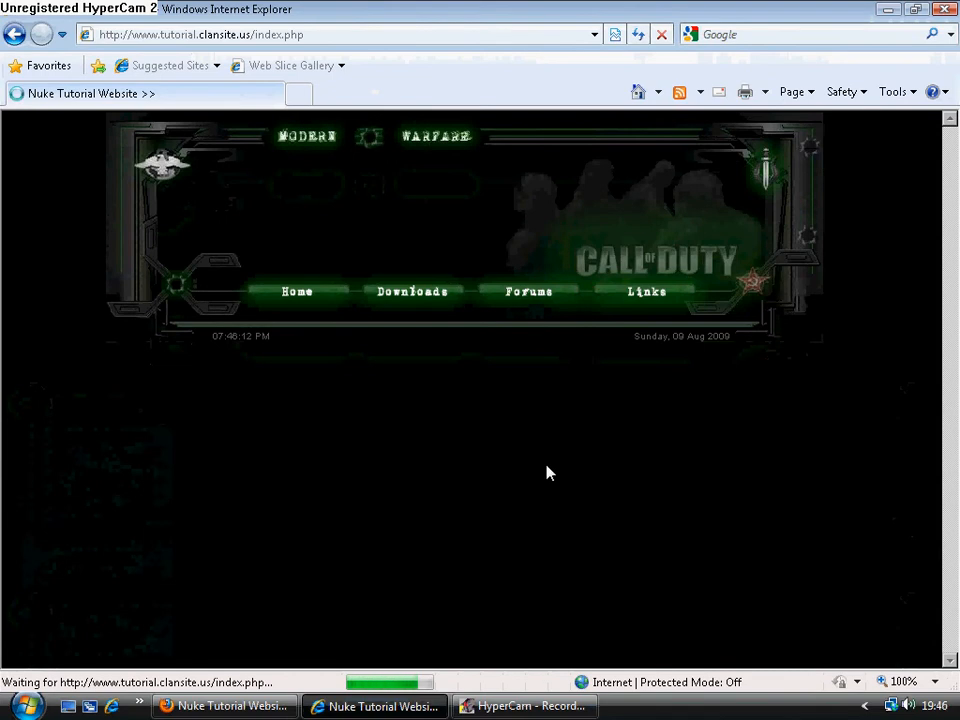
scroll(548, 472, "down", 8)
scroll(548, 472, "down", 10)
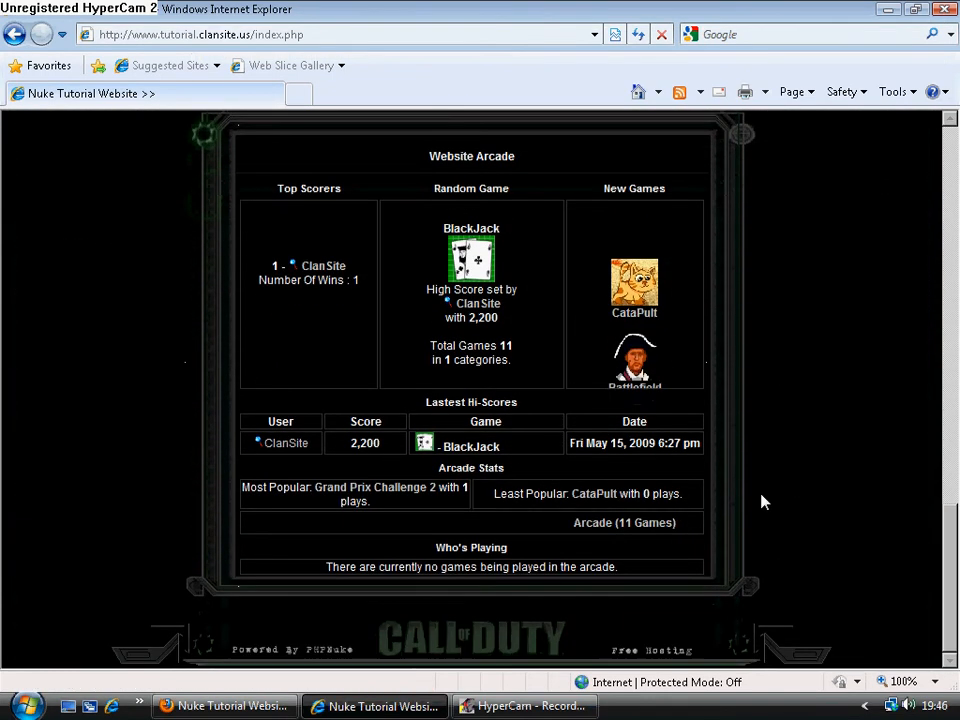
scroll(851, 491, "up", 8)
scroll(851, 491, "down", 8)
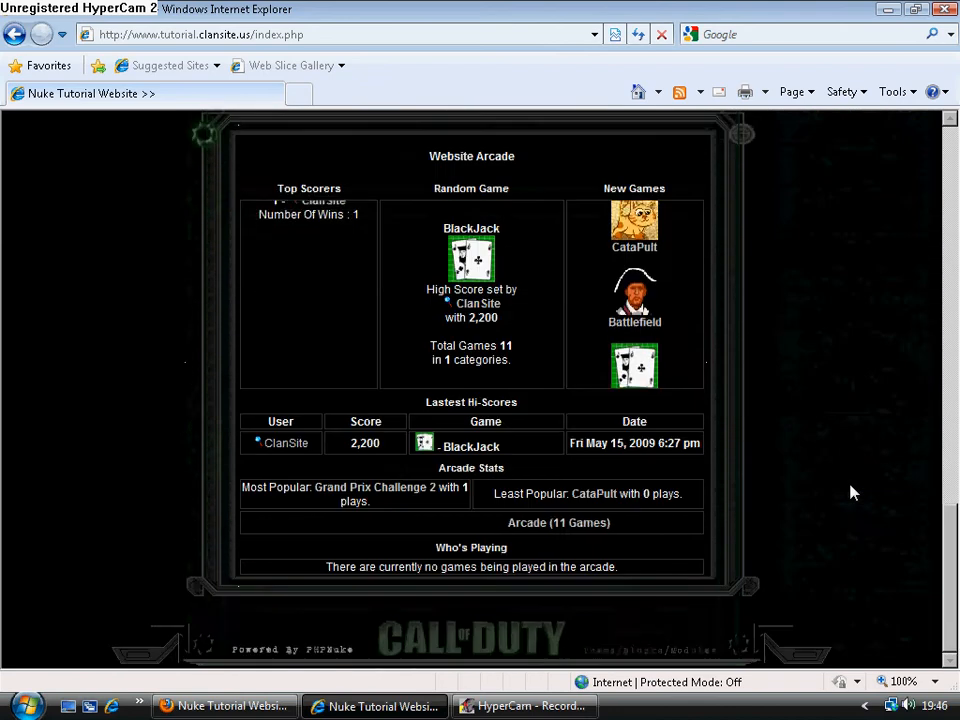
scroll(64, 568, "up", 15)
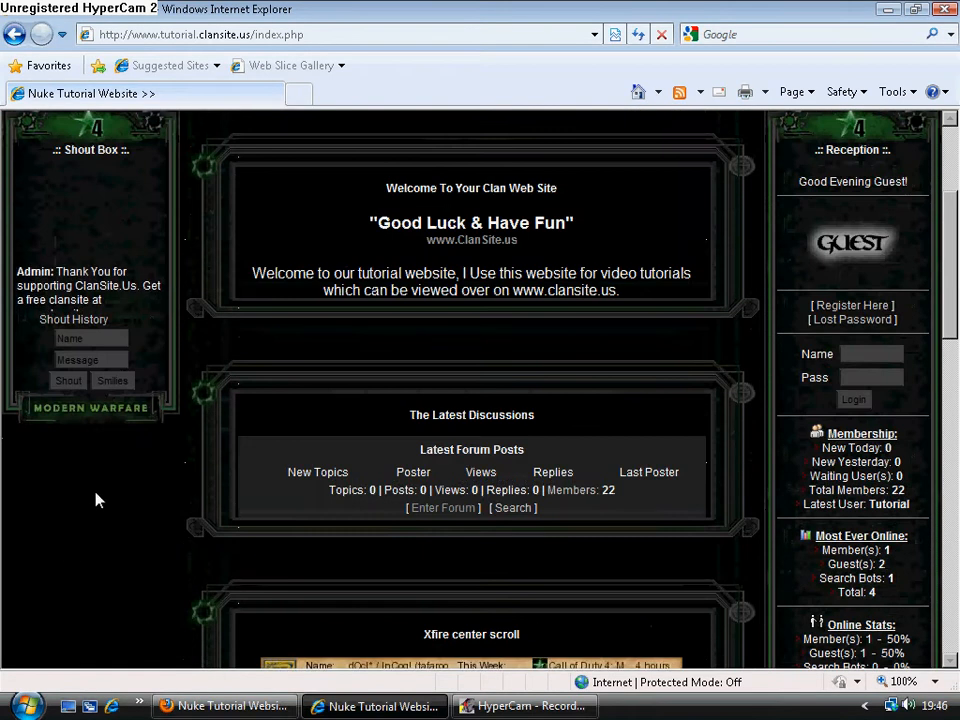
scroll(525, 489, "down", 12)
scroll(527, 487, "up", 5)
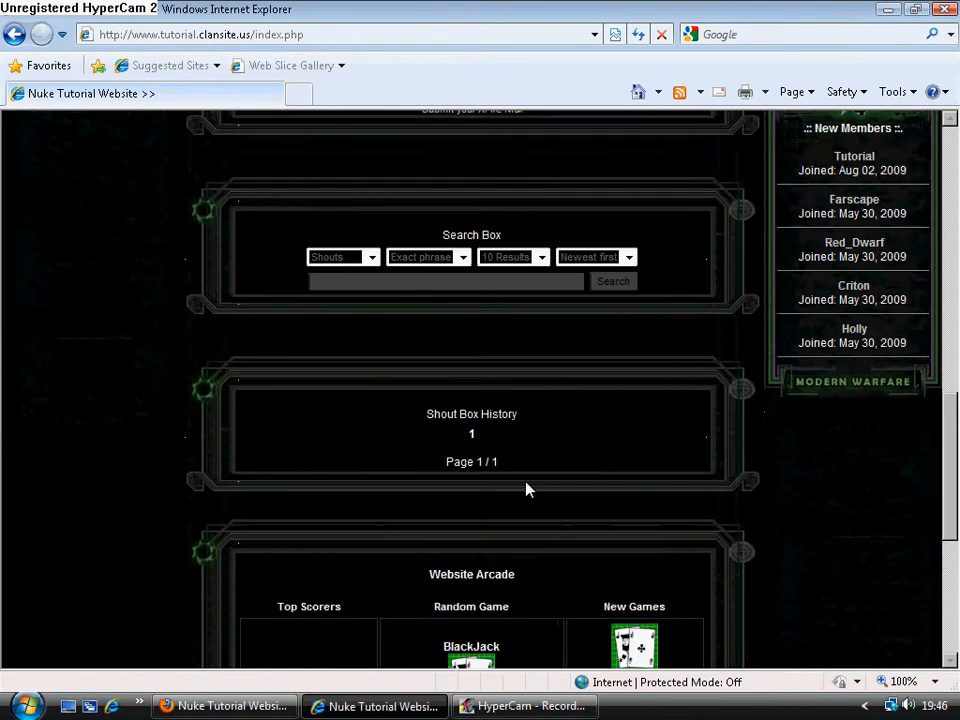
scroll(525, 489, "down", 5)
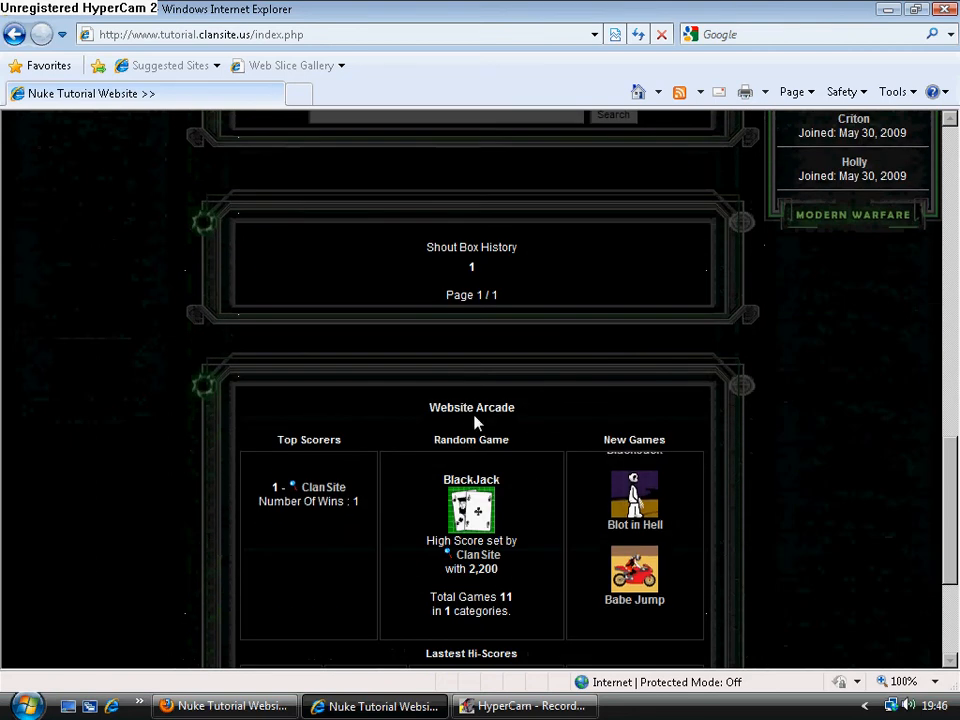
scroll(189, 465, "up", 12)
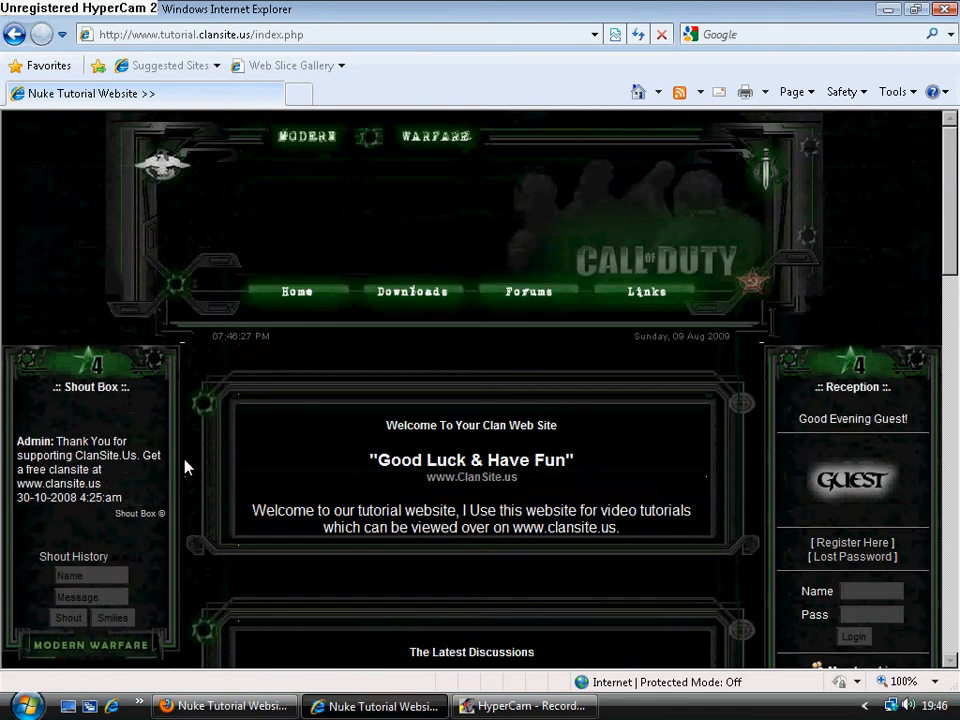
Return to the blocks editor in Firefox and move the Website Arcade block to the start of the closed list.
left_click(225, 706)
scroll(529, 491, "down", 3)
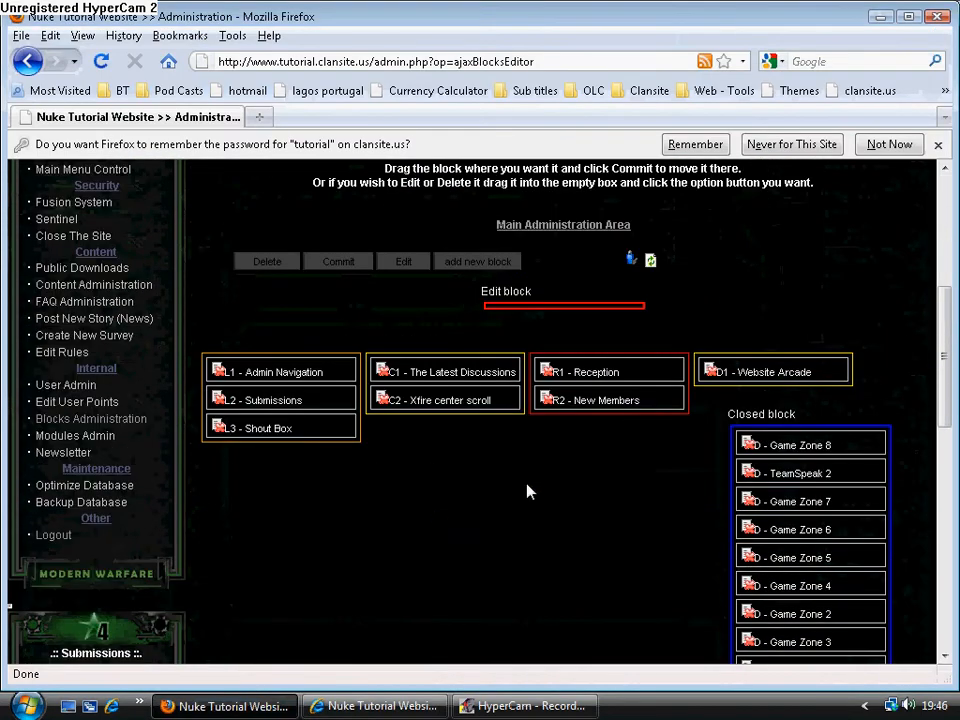
left_click_drag(777, 369, 788, 440)
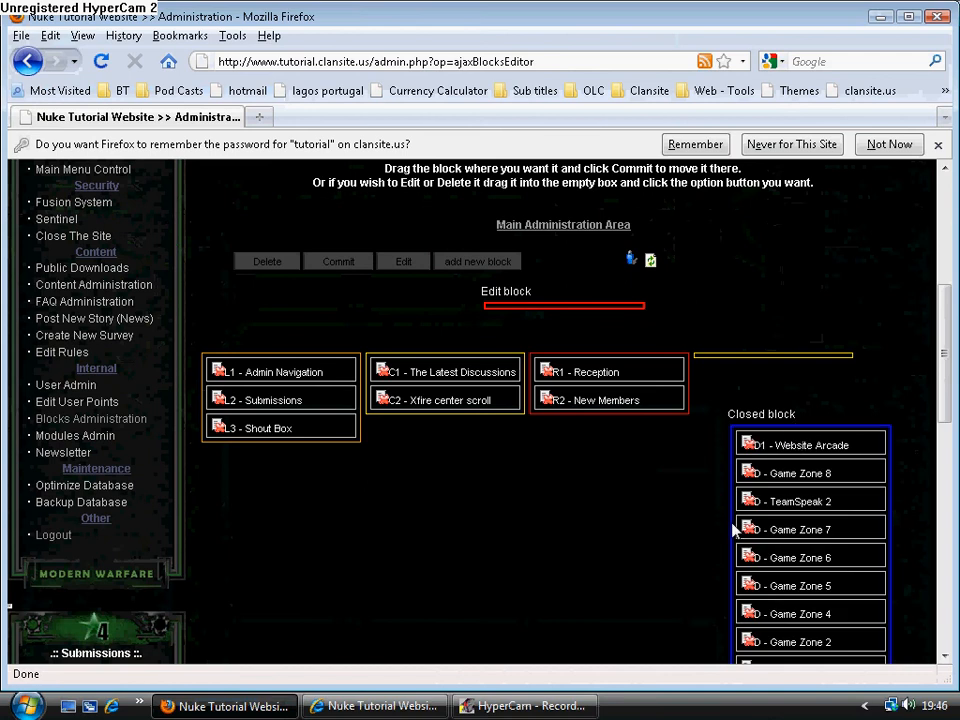
Activate the closed Top Posters block in the left column between Submissions and Shout Box, and commit the layout.
scroll(735, 528, "down", 3)
scroll(738, 522, "down", 1)
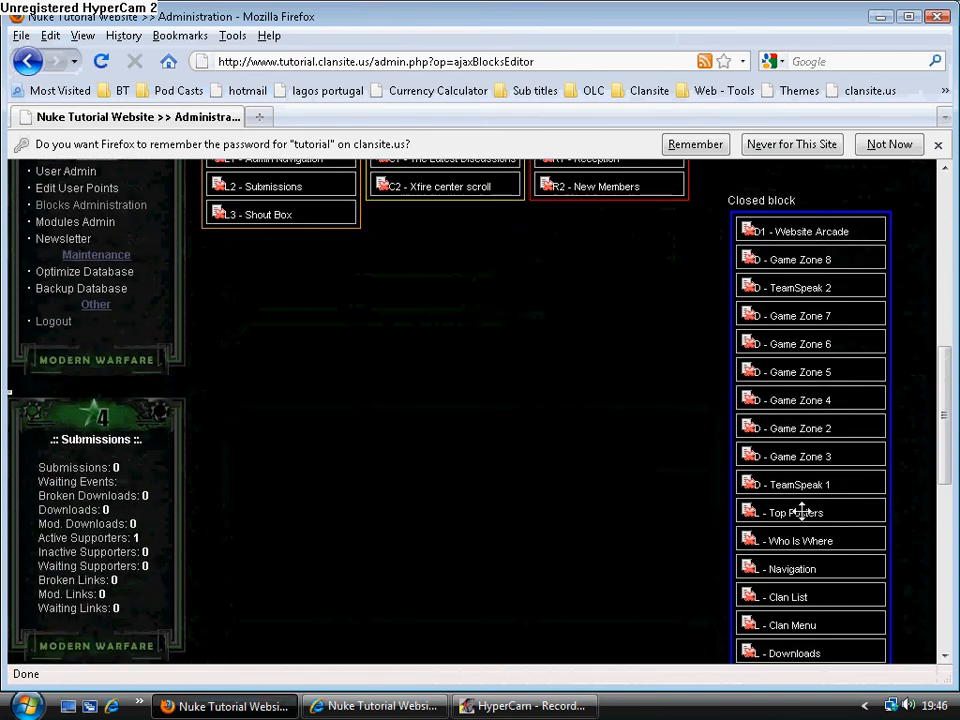
left_click_drag(744, 510, 264, 214)
scroll(387, 403, "up", 5)
left_click(338, 318)
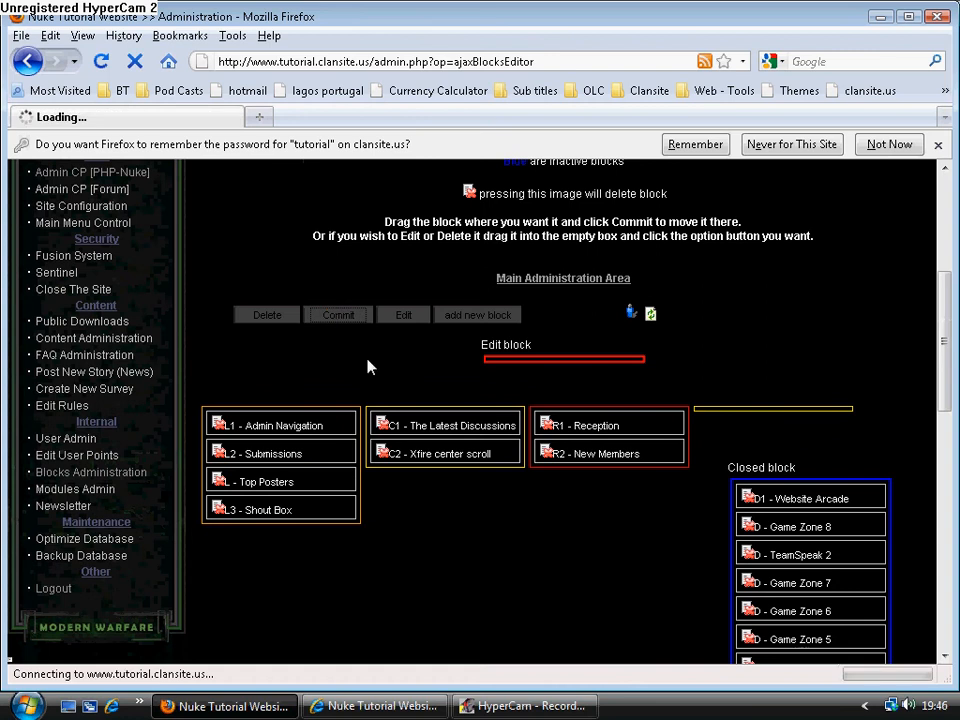
Switch to Internet Explorer, reload the site's home page and check the placement of the Top Posters block.
left_click(385, 714)
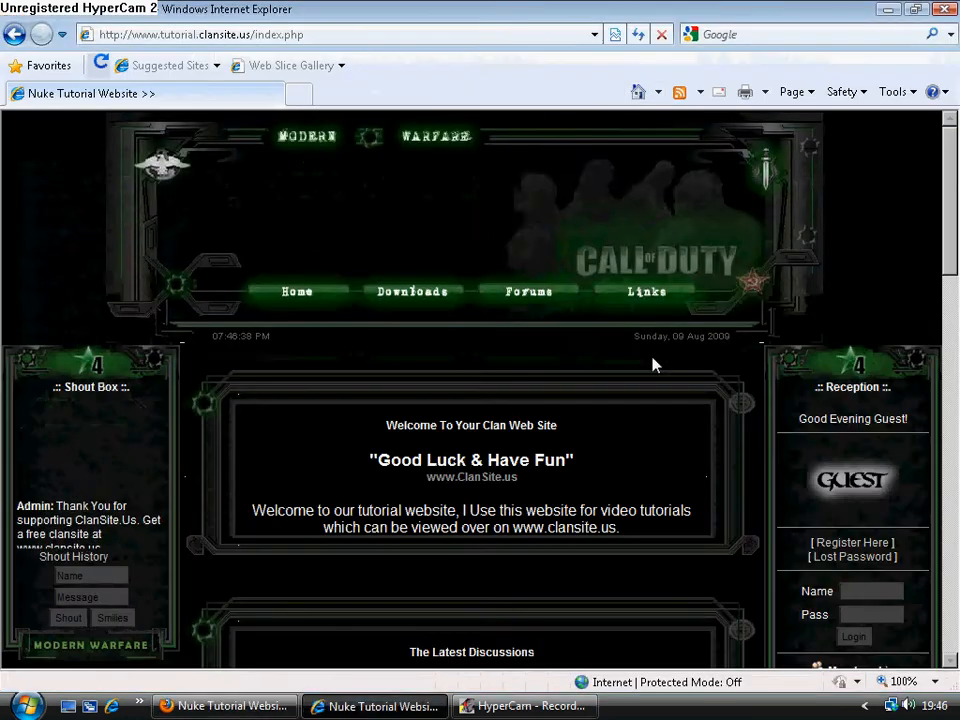
left_click(638, 34)
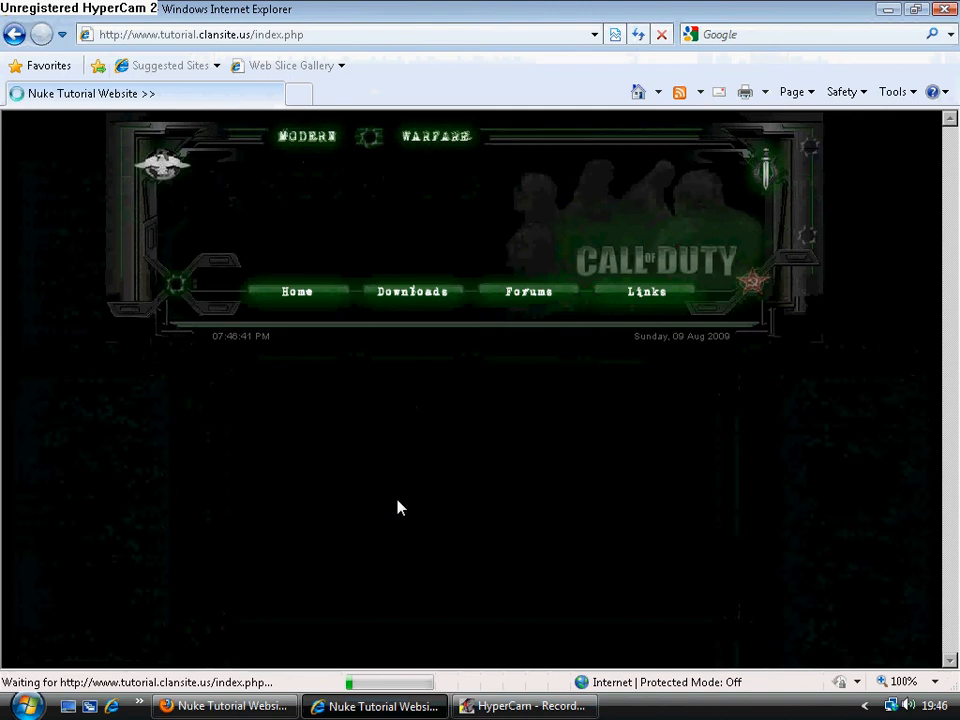
scroll(398, 507, "down", 2)
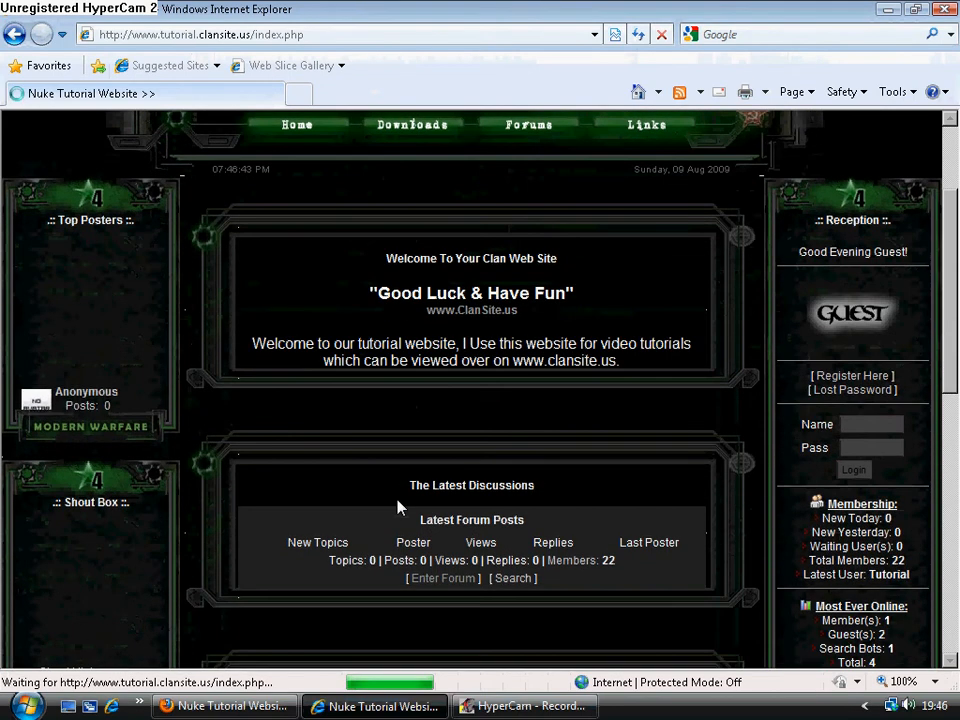
scroll(398, 507, "down", 3)
scroll(398, 507, "down", 4)
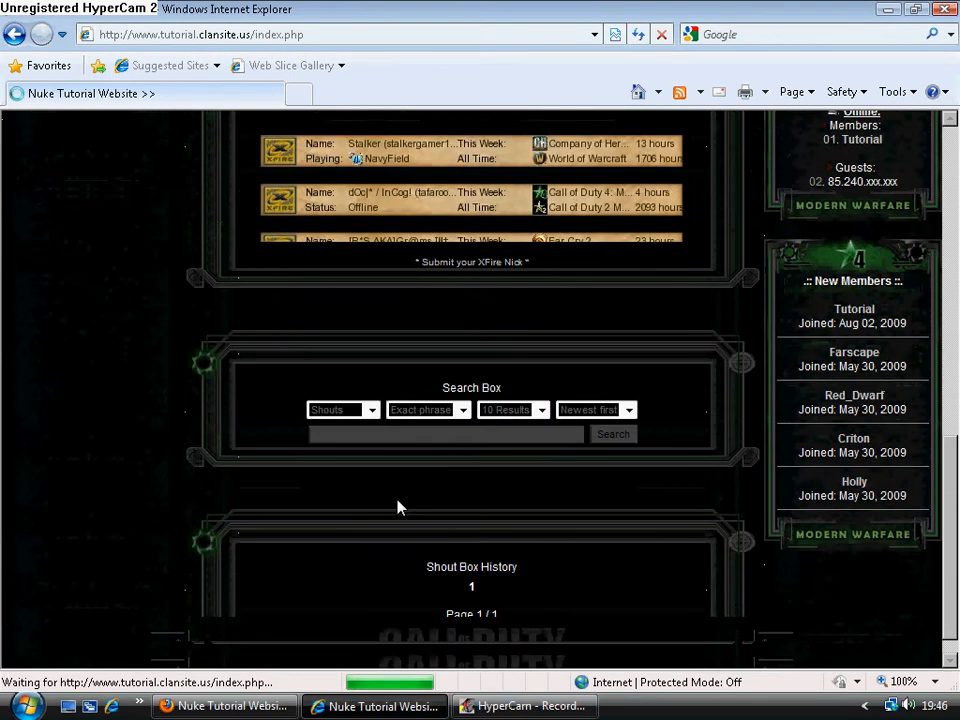
scroll(398, 507, "up", 6)
scroll(398, 507, "up", 3)
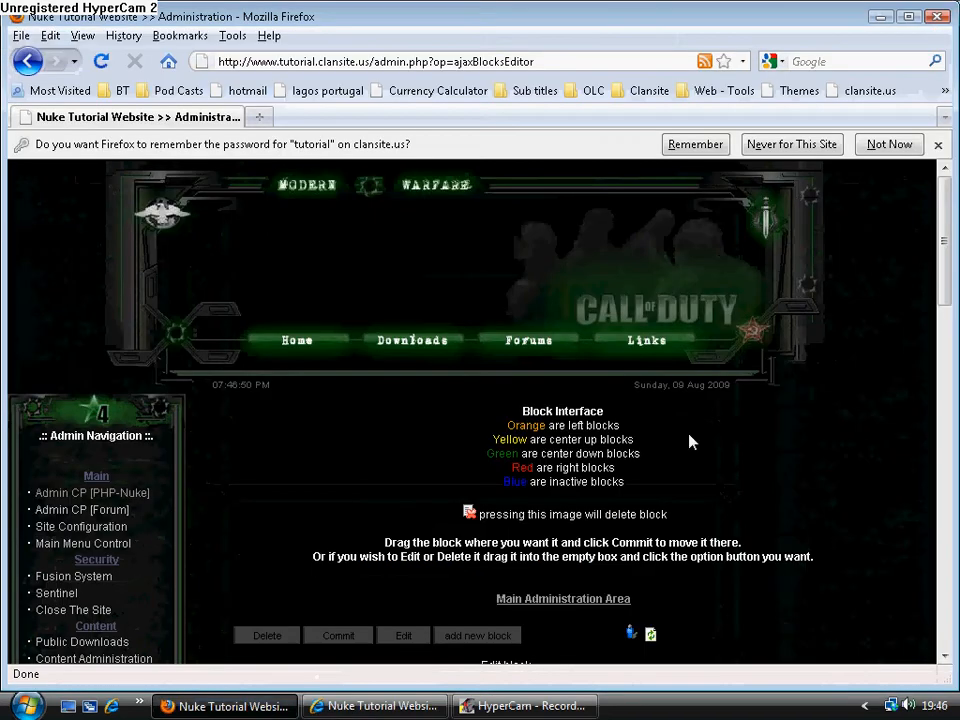
In Firefox's blocks editor, move the closed Navigation block into the left column between Submissions and Top Posters, and commit the layout.
scroll(690, 441, "down", 7)
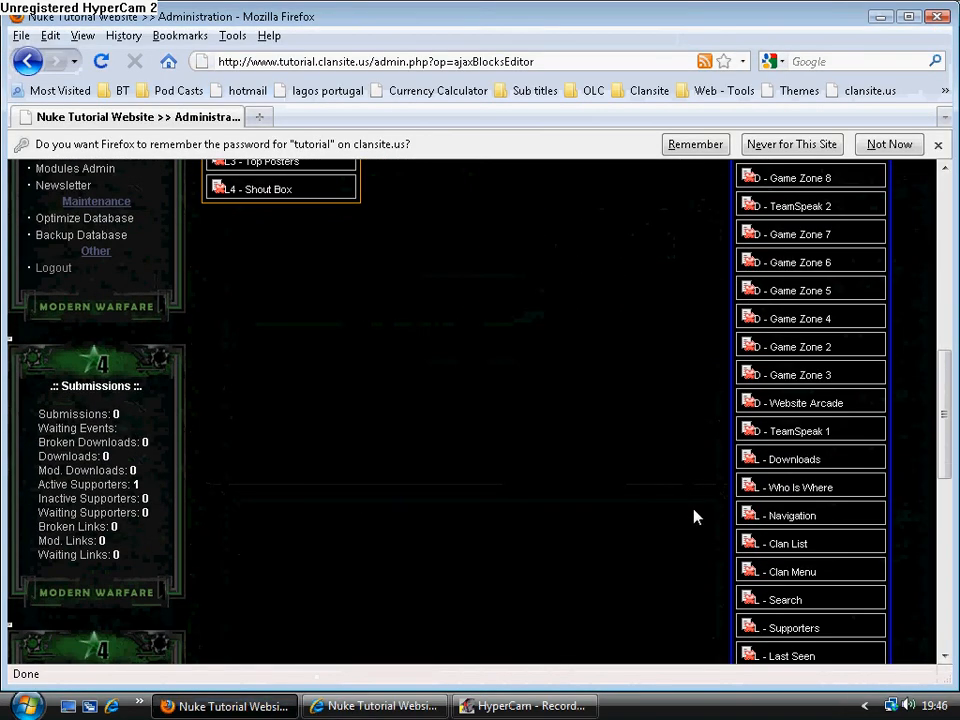
scroll(783, 514, "up", 1)
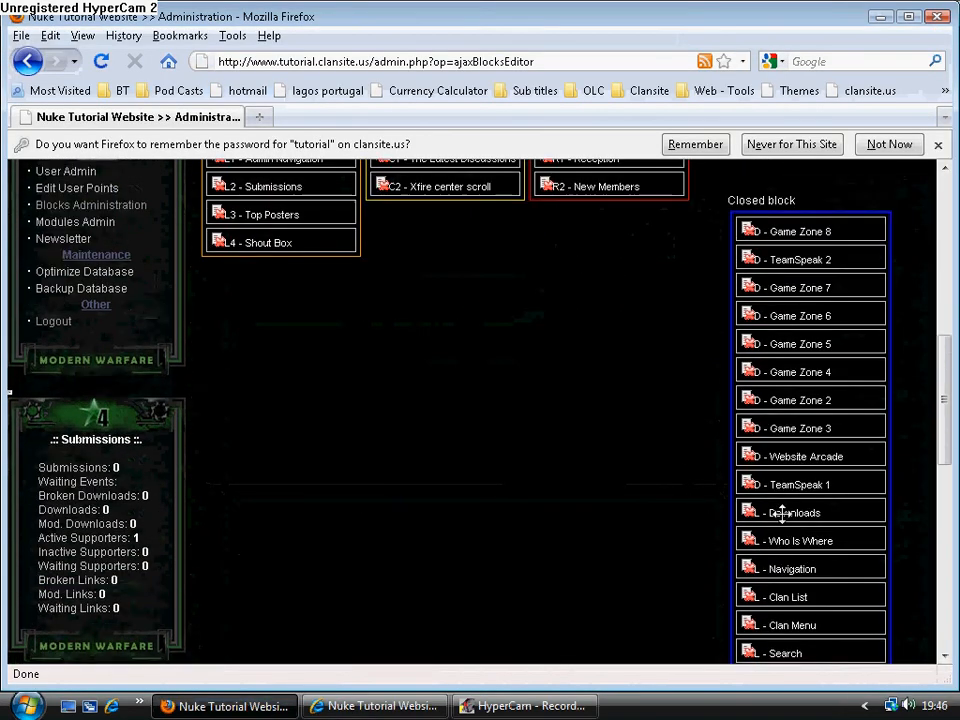
scroll(782, 510, "down", 1)
left_click_drag(782, 520, 780, 184)
scroll(724, 486, "up", 4)
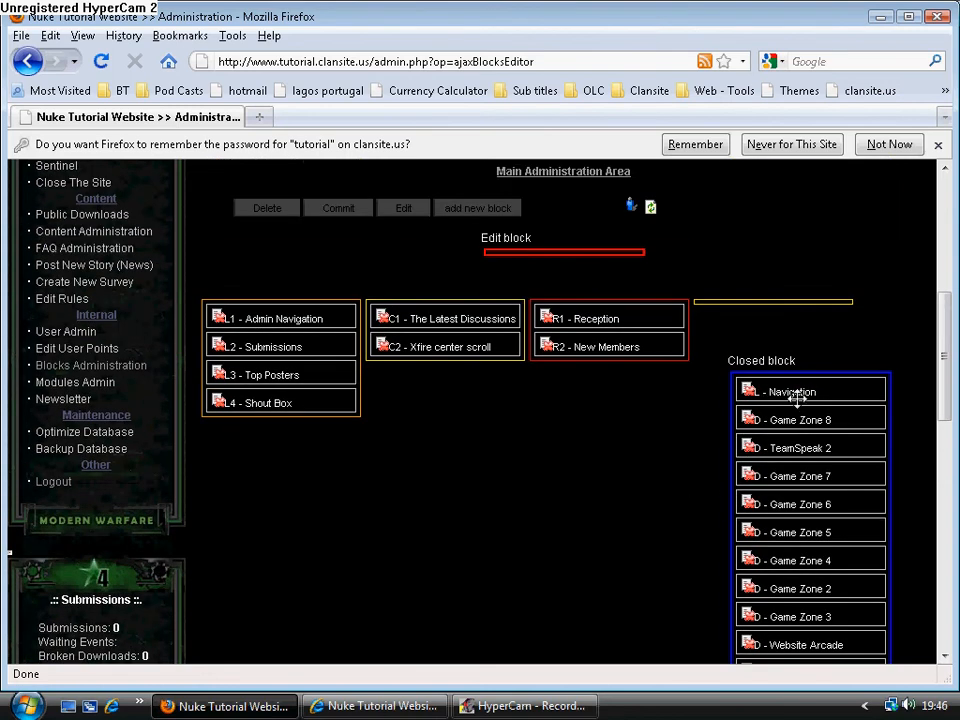
left_click_drag(797, 398, 267, 378)
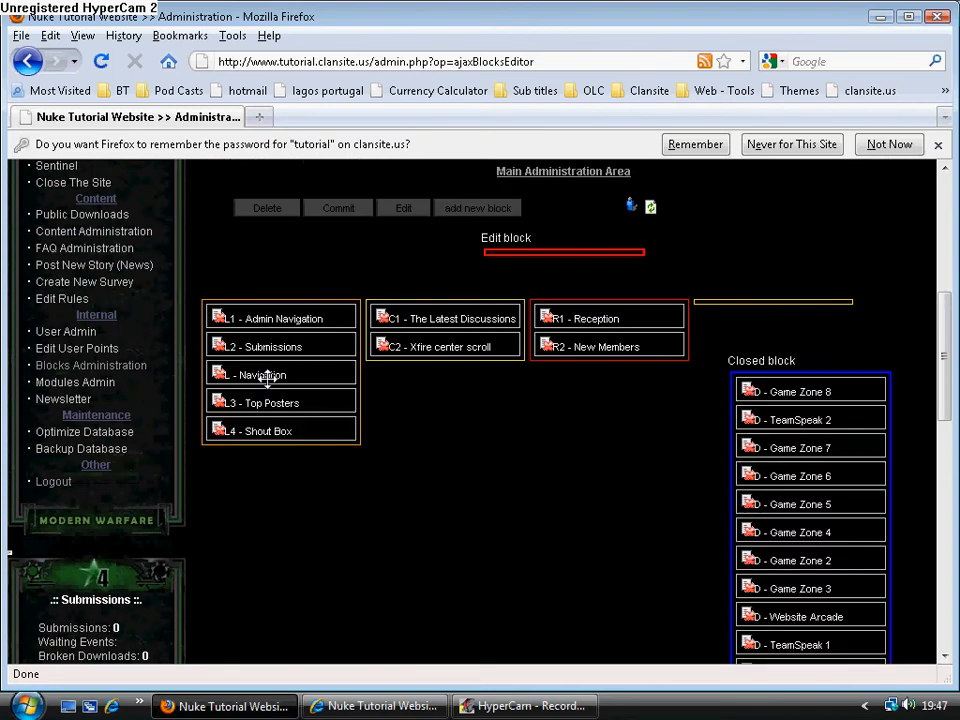
left_click(325, 208)
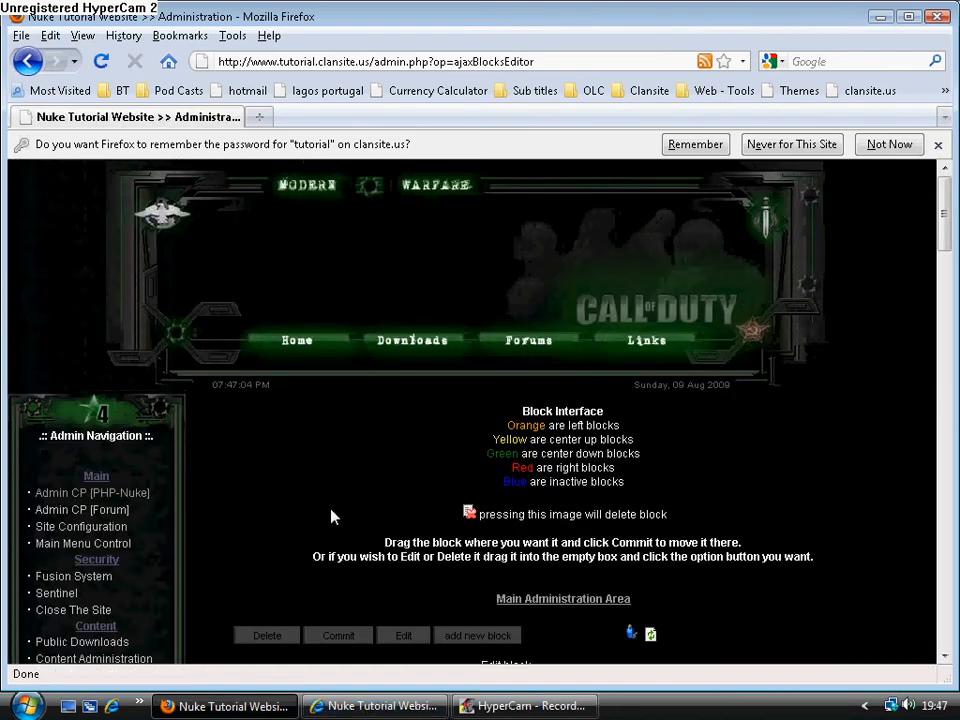
Review the committed block columns, then reload the home page in Internet Explorer and examine the Navigation block and the other blocks.
scroll(330, 515, "down", 2)
scroll(342, 534, "down", 2)
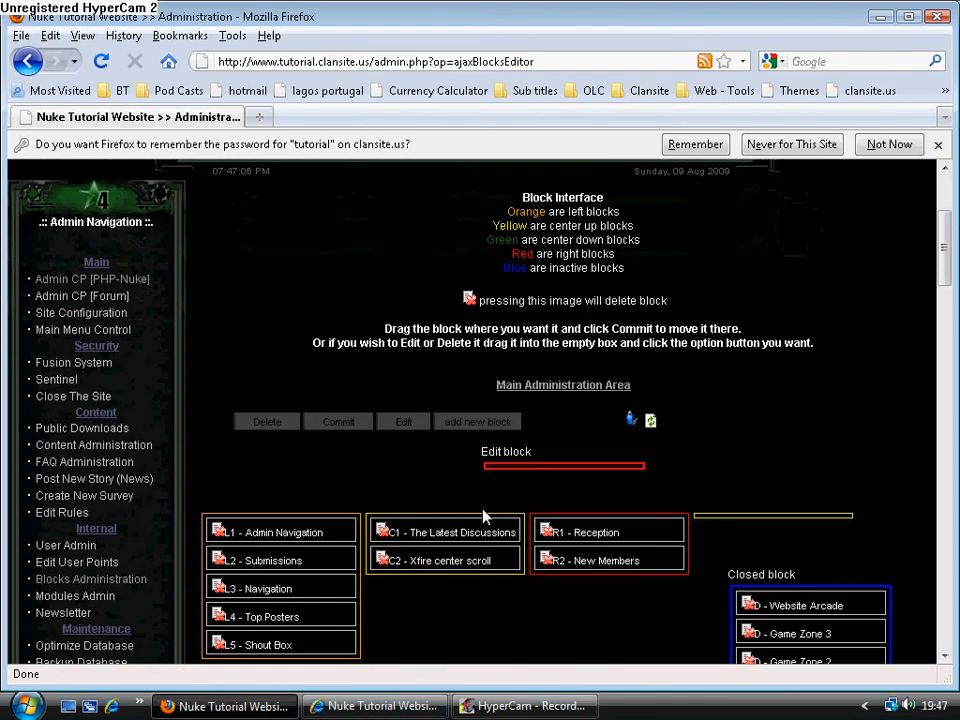
left_click(369, 705)
left_click(632, 36)
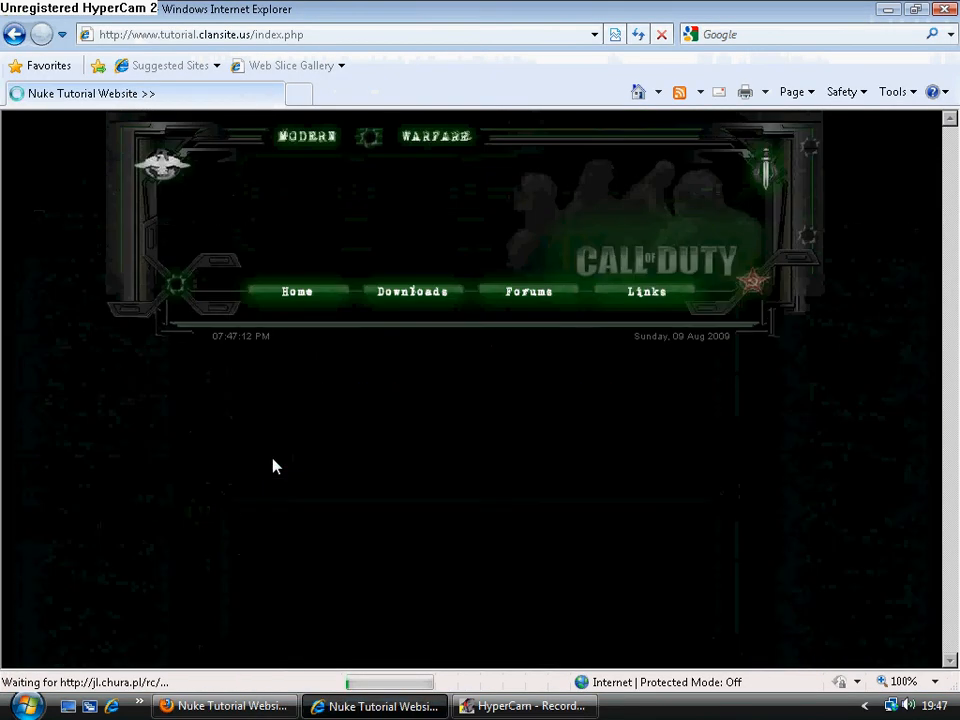
scroll(274, 465, "down", 8)
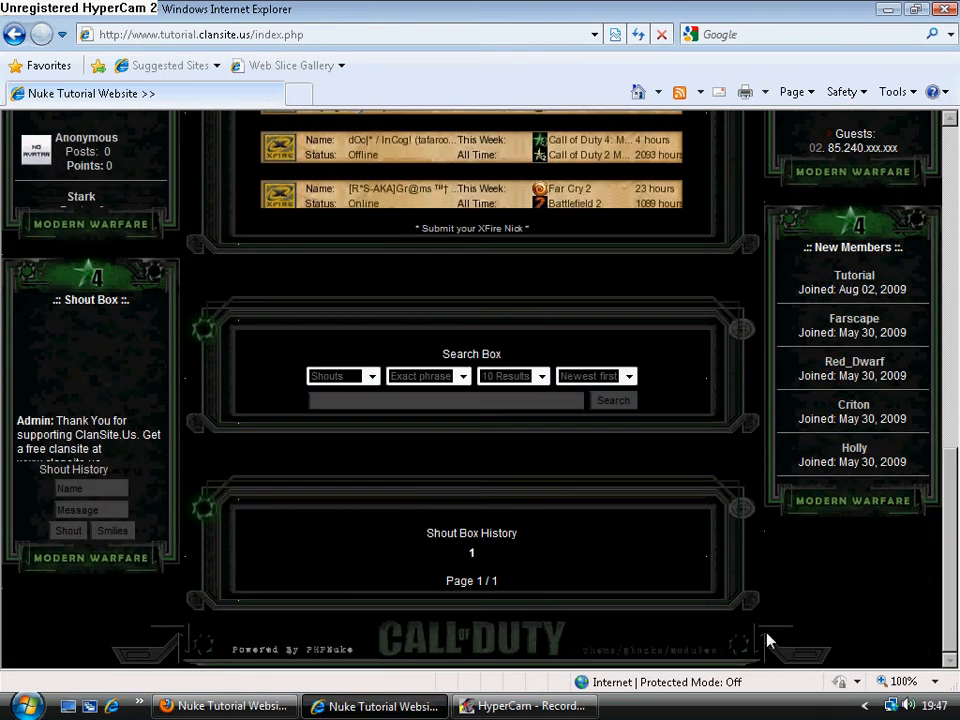
scroll(767, 636, "up", 10)
scroll(231, 450, "down", 8)
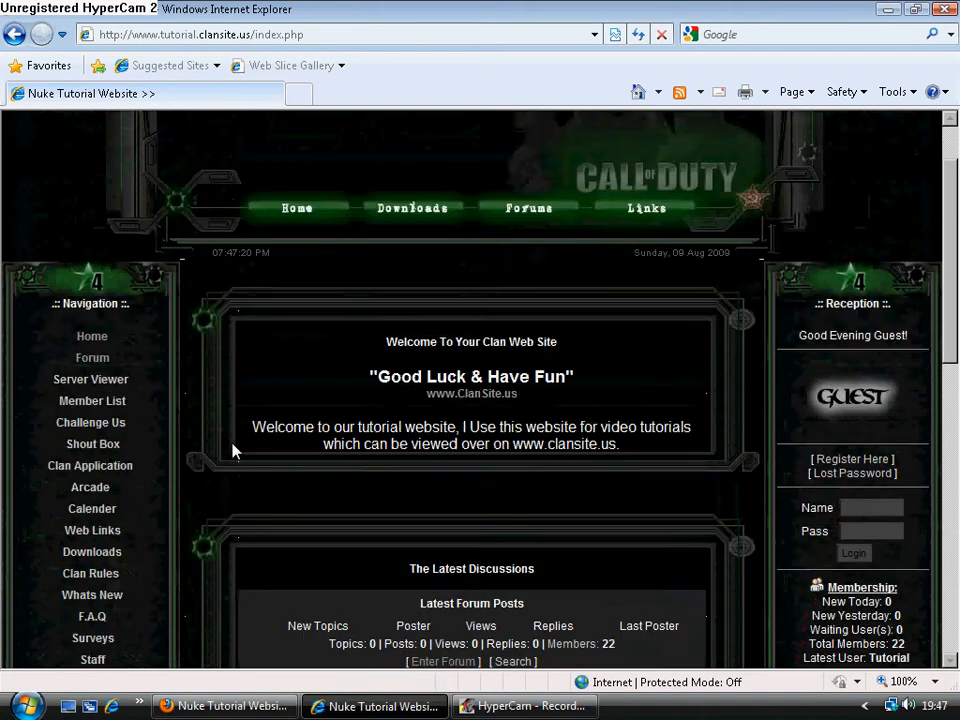
scroll(232, 452, "up", 10)
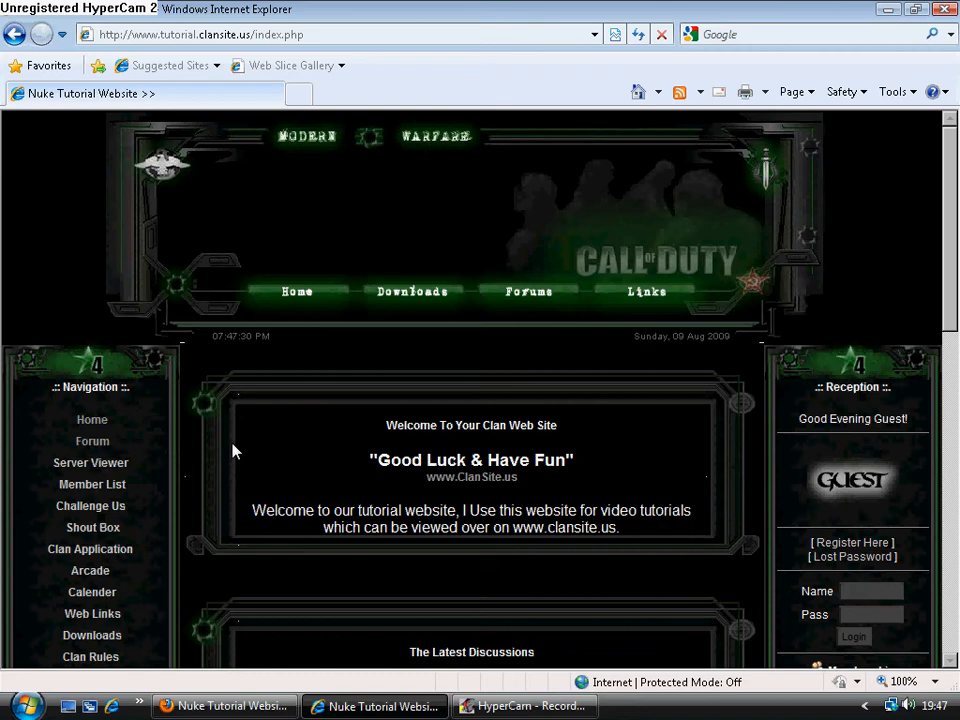
Return to the blocks editor in Firefox, place The Latest Discussions block in the edit box and open its settings.
left_click(226, 706)
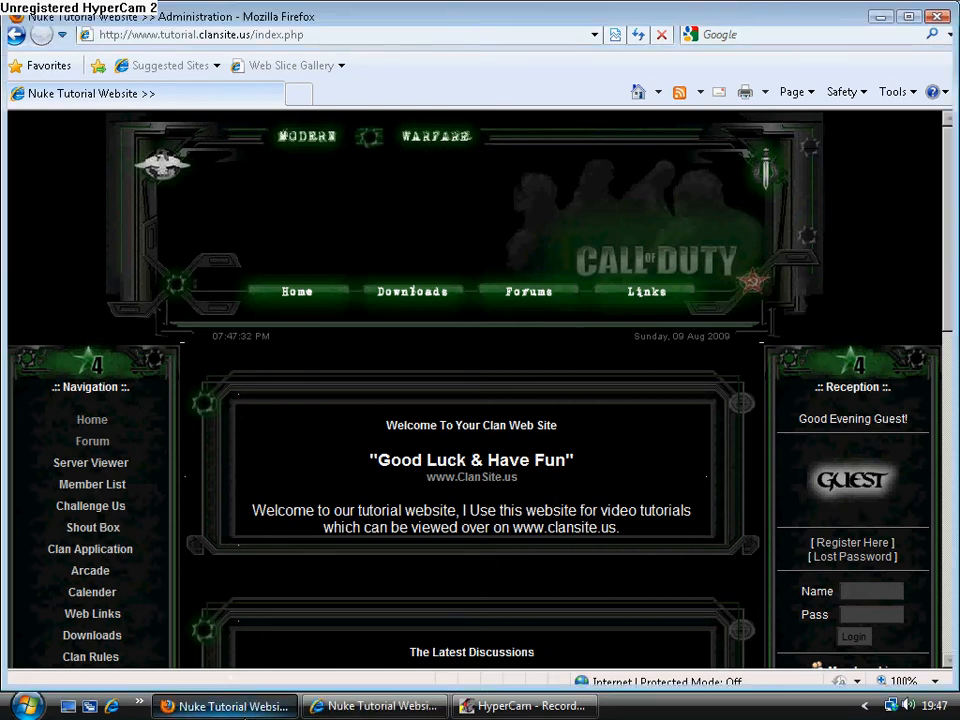
scroll(476, 621, "down", 2)
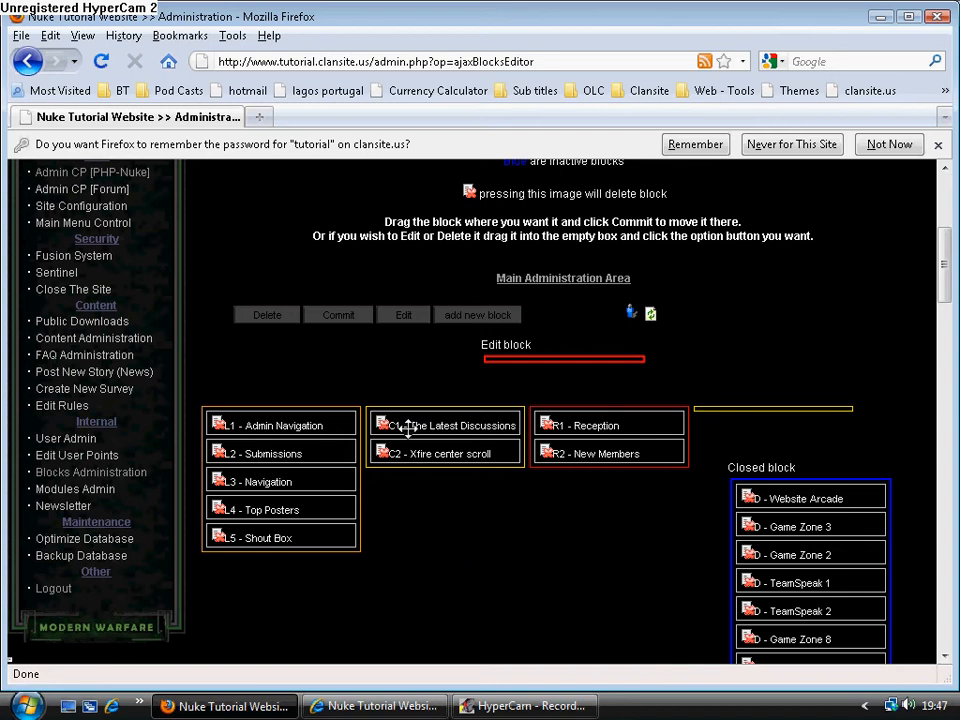
left_click_drag(403, 428, 515, 358)
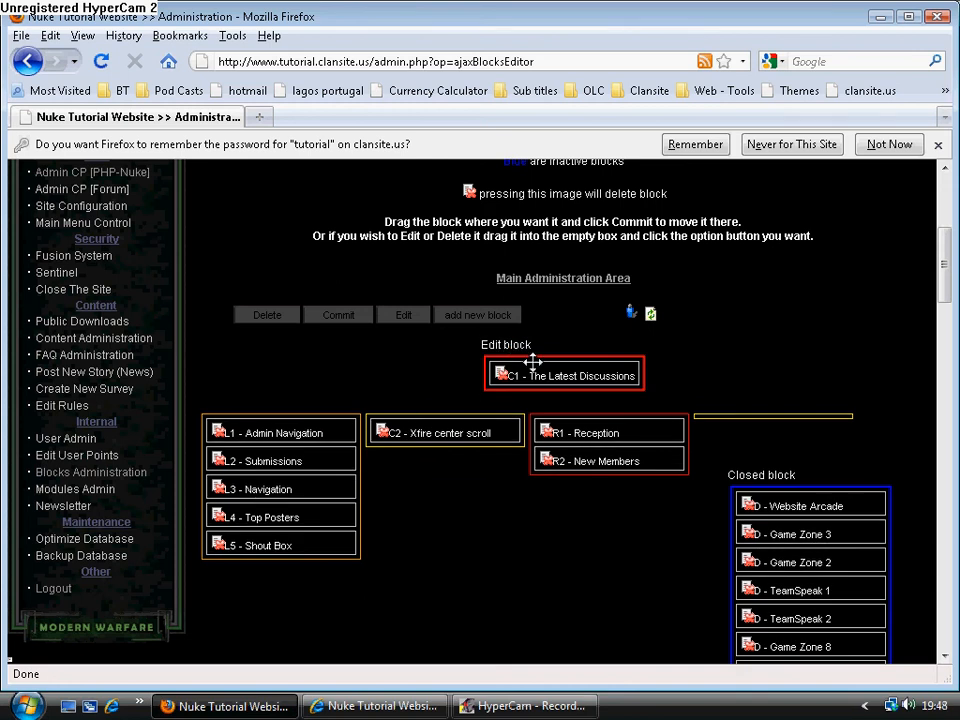
left_click(418, 316)
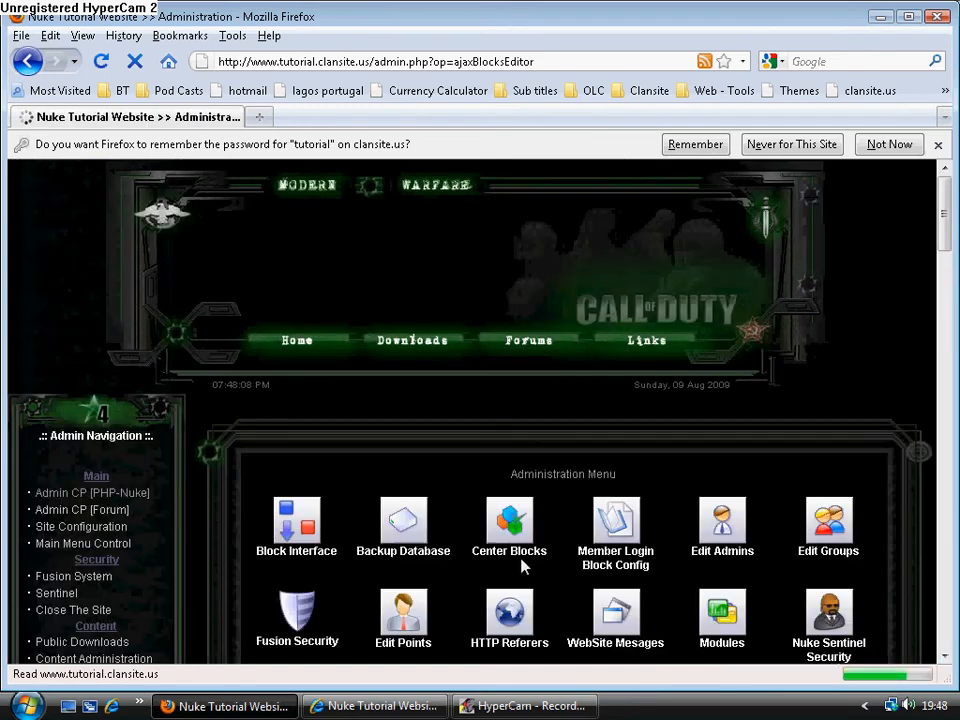
scroll(563, 566, "down", 15)
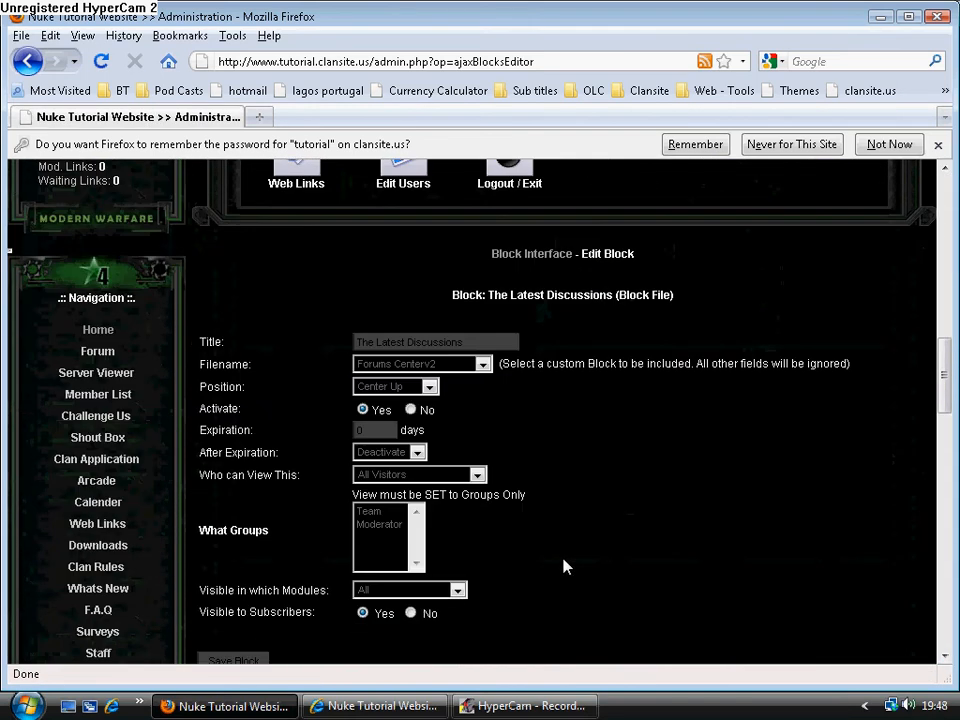
Restrict viewing of The Latest Discussions block to Registered Users Only and save the block.
scroll(501, 546, "down", 2)
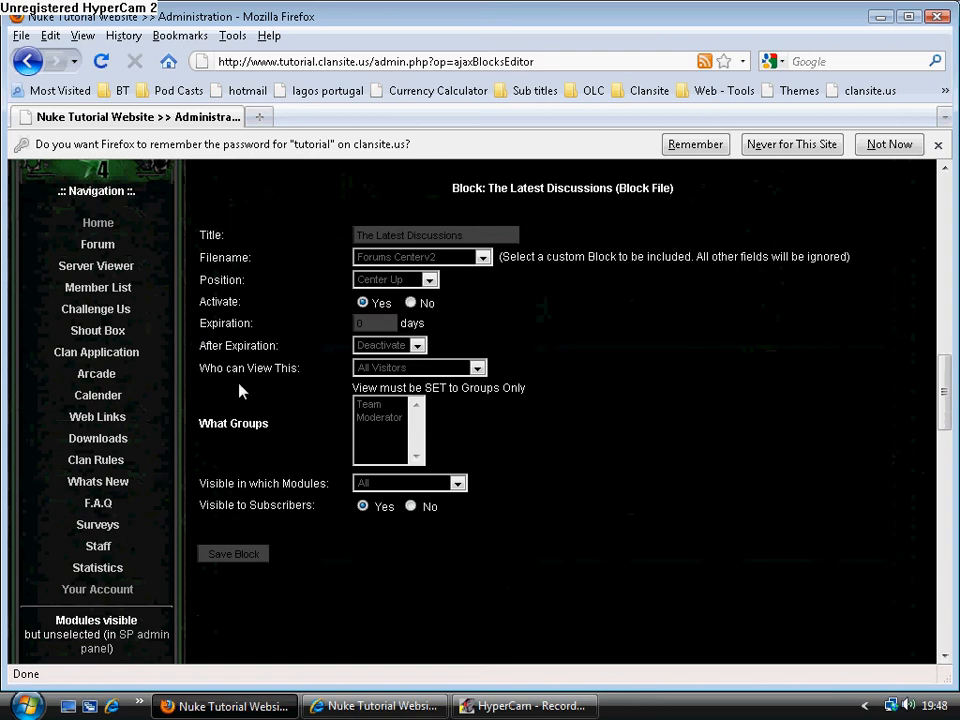
left_click(460, 370)
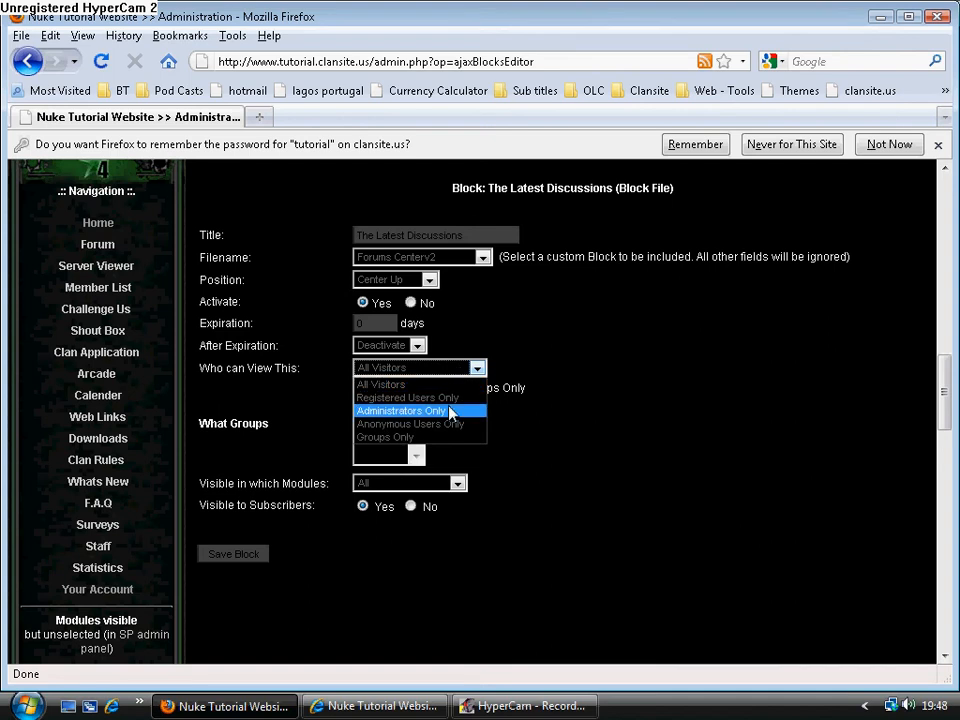
left_click(464, 396)
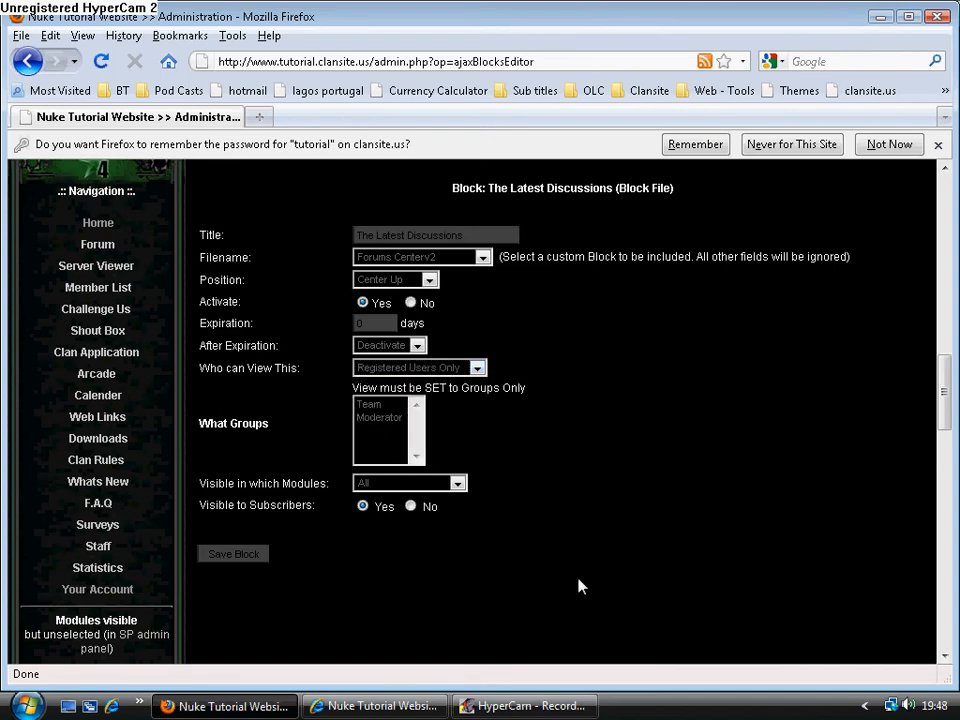
scroll(440, 600, "down", 1)
left_click(231, 501)
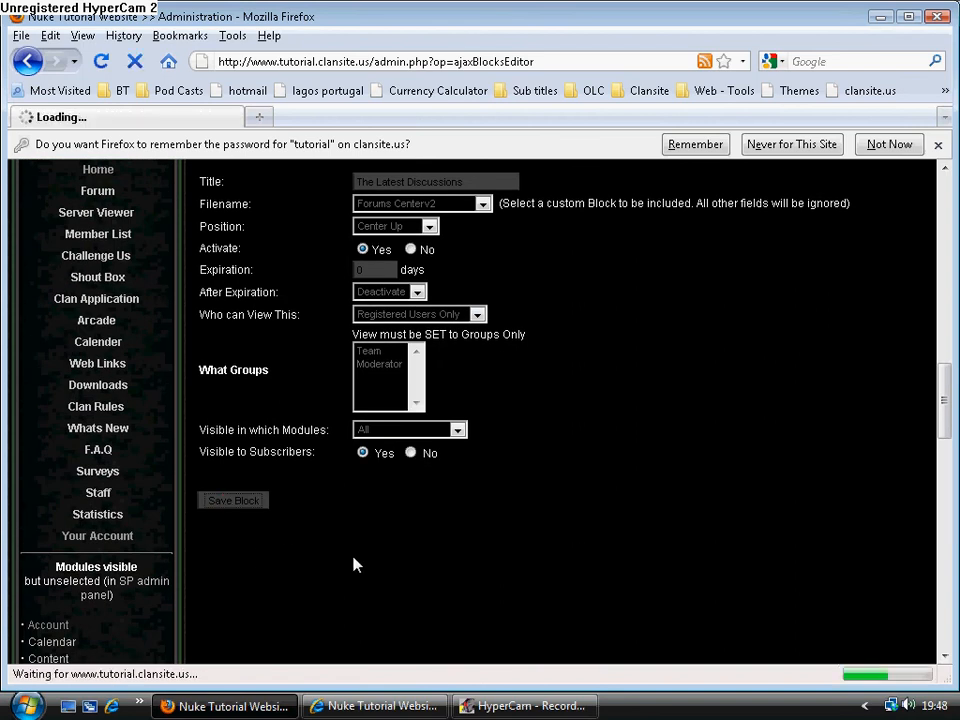
Switch to Internet Explorer, look through the not yet reloaded home page and highlight The Latest Discussions title.
left_click(372, 706)
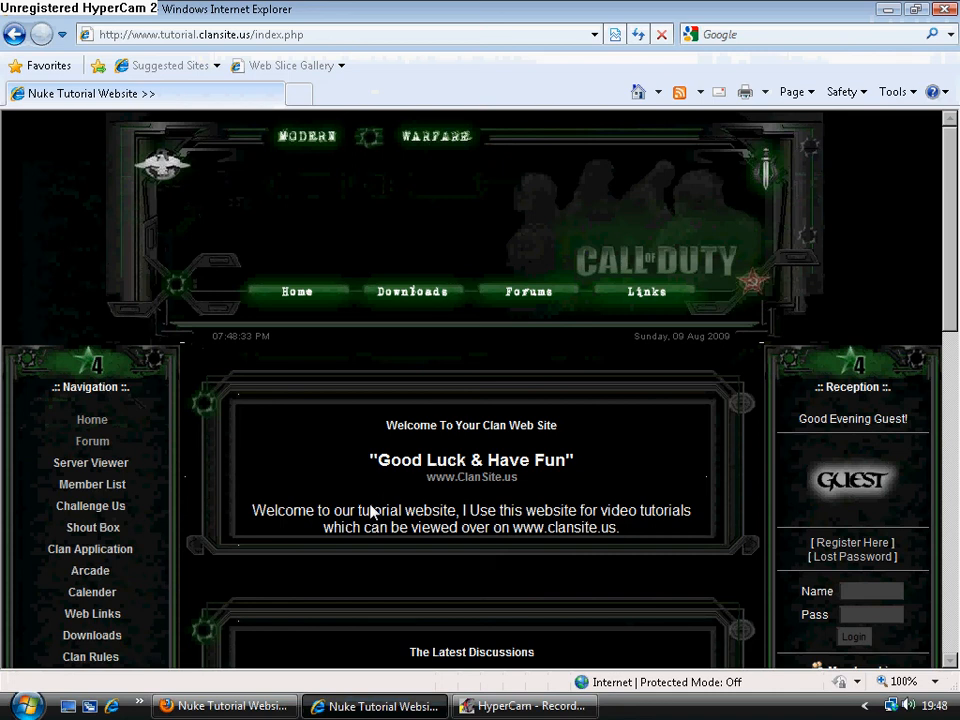
scroll(371, 510, "down", 10)
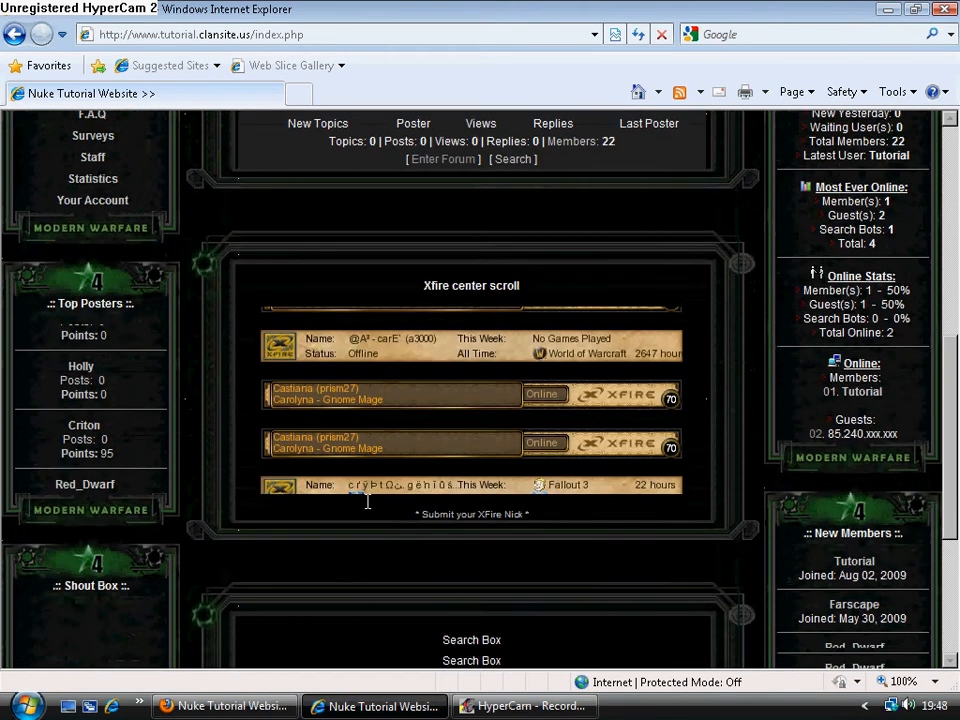
scroll(371, 508, "down", 3)
scroll(371, 508, "up", 13)
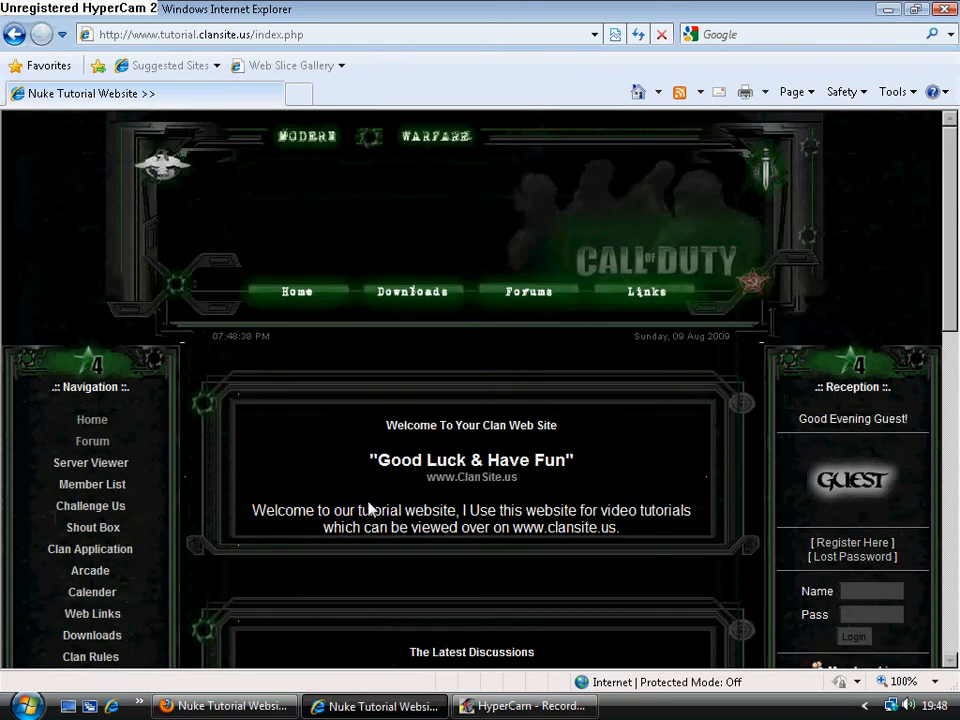
scroll(371, 510, "down", 3)
left_click_drag(411, 400, 534, 413)
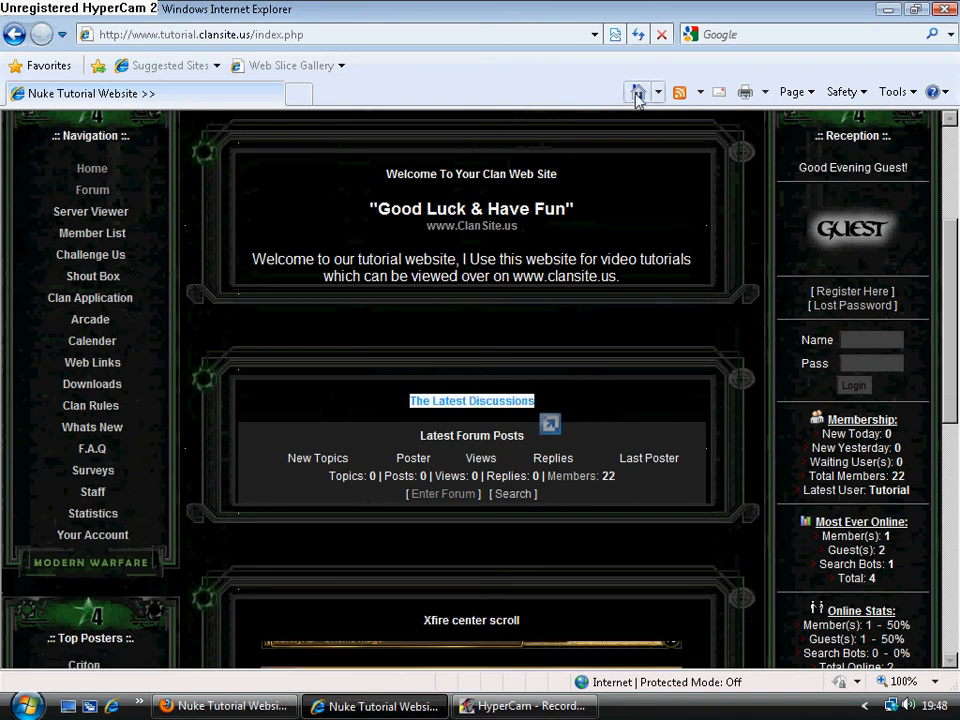
Reload the home page as a guest and check whether The Latest Discussions block is shown among the center blocks.
left_click(639, 37)
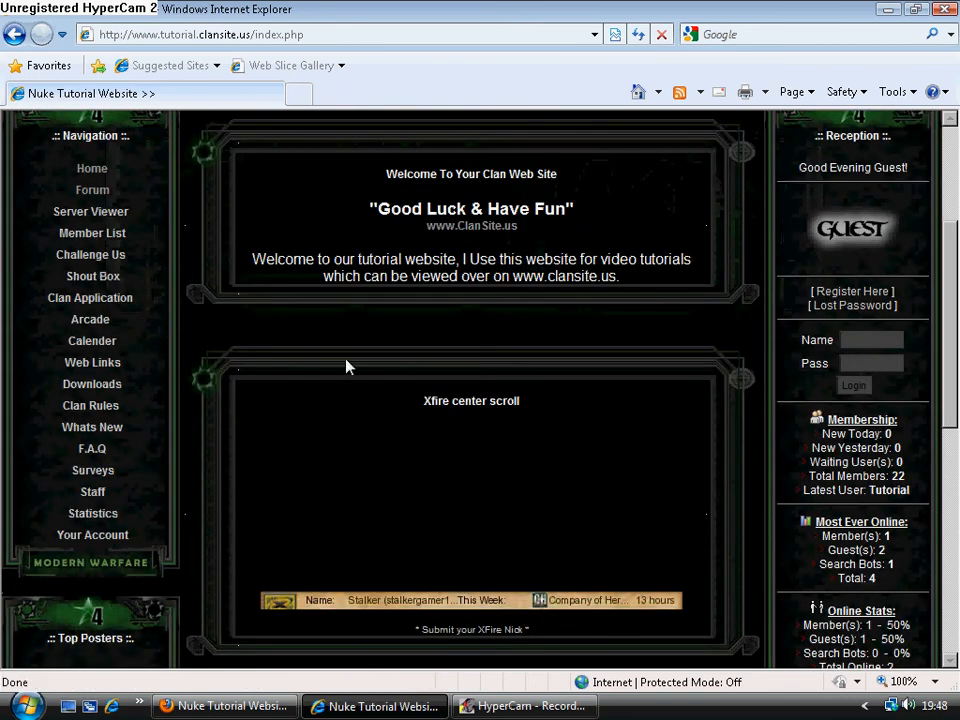
scroll(347, 367, "up", 3)
scroll(347, 367, "down", 10)
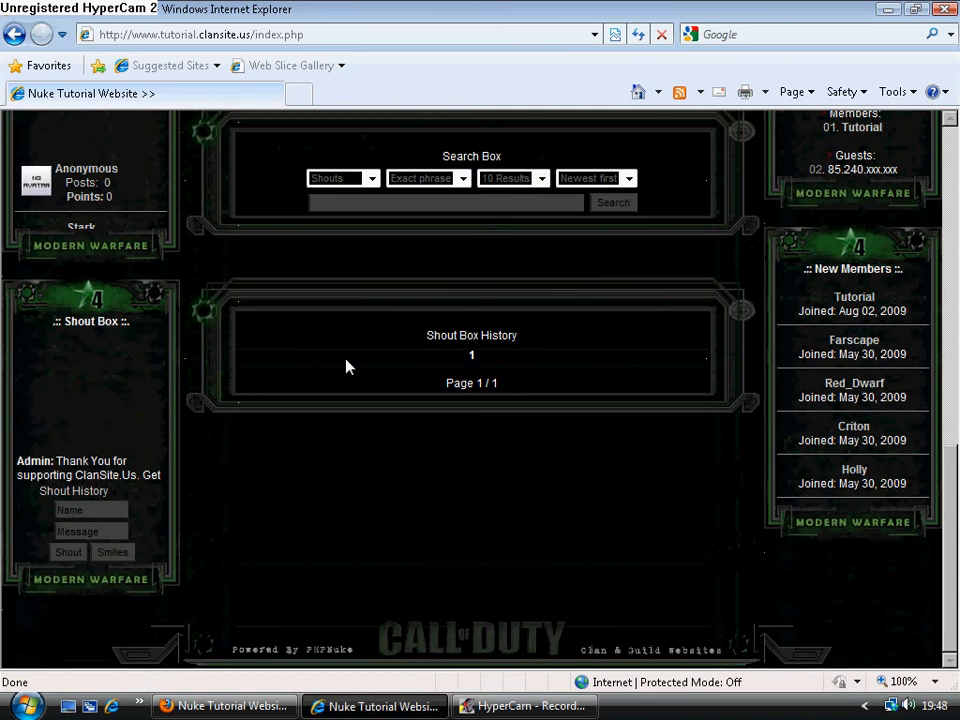
scroll(347, 367, "up", 10)
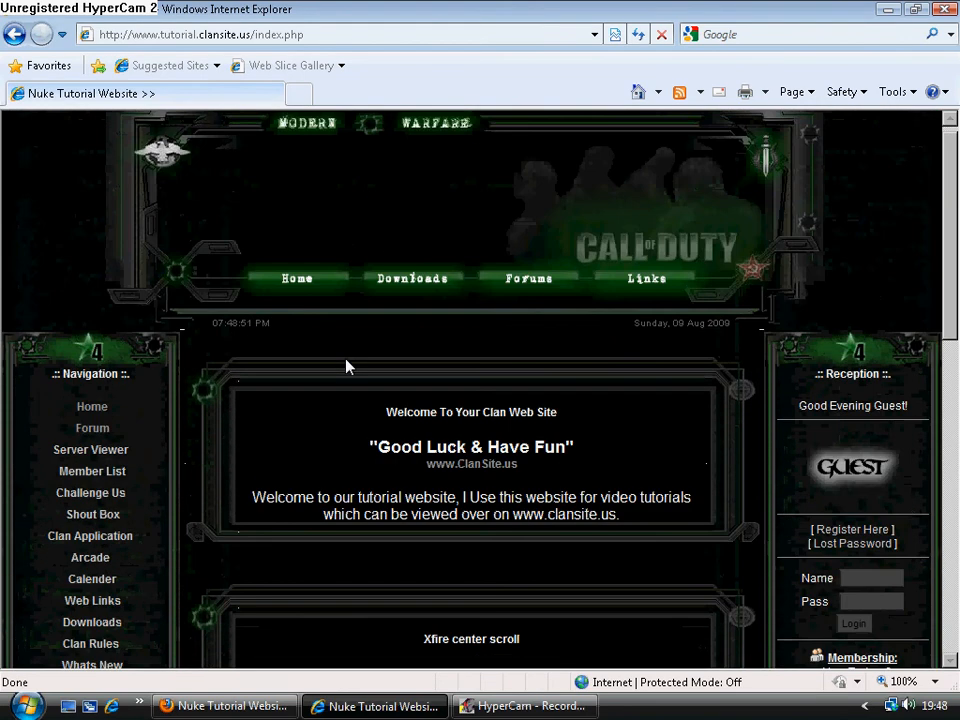
scroll(347, 367, "down", 2)
scroll(365, 427, "down", 1)
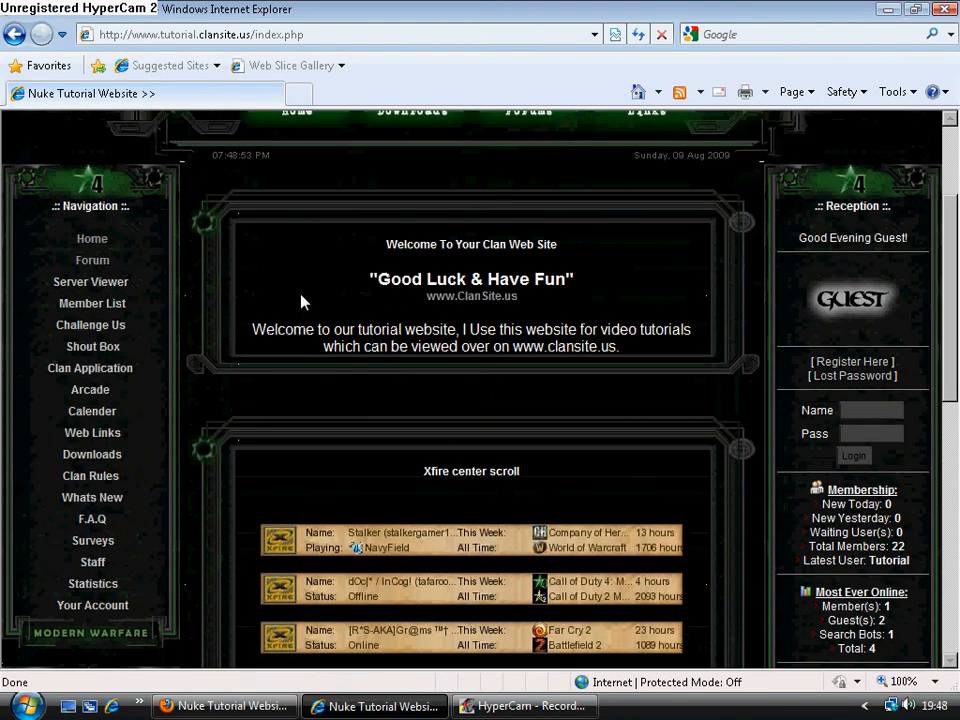
Switch back to the blocks editor in Firefox, place the Xfire center scroll block in the edit box and open its settings.
left_click(230, 706)
scroll(531, 450, "down", 7)
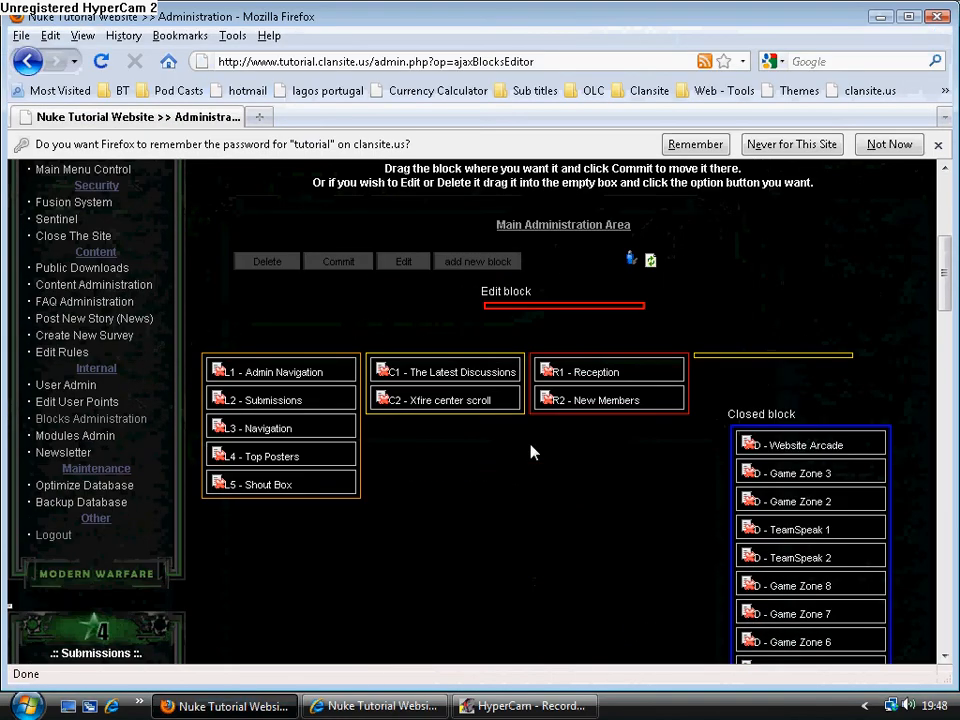
mouse_move(472, 407)
left_mouse_down()
mouse_move(527, 306)
mouse_move(545, 318)
left_mouse_up()
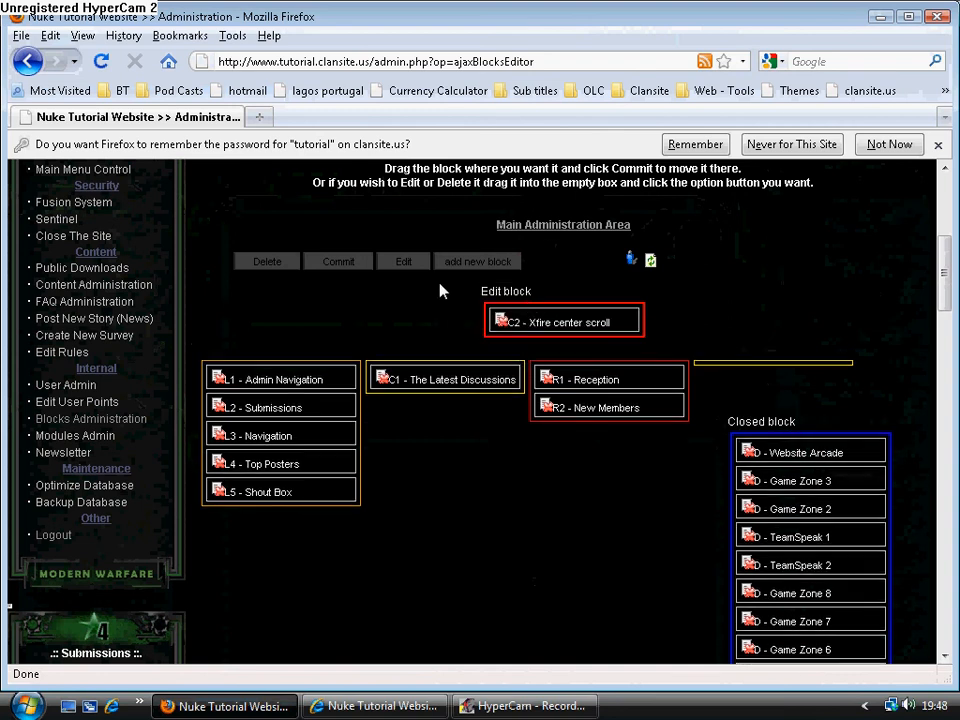
left_click(398, 262)
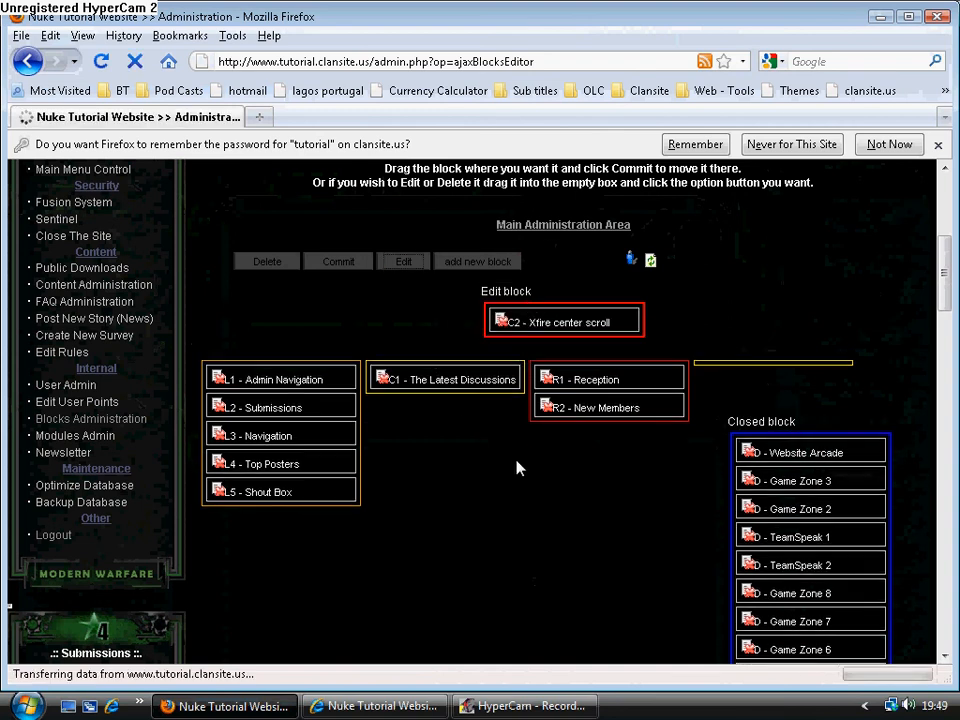
Restrict viewing of the Xfire center scroll block to Registered Users Only and save the block.
scroll(511, 492, "down", 15)
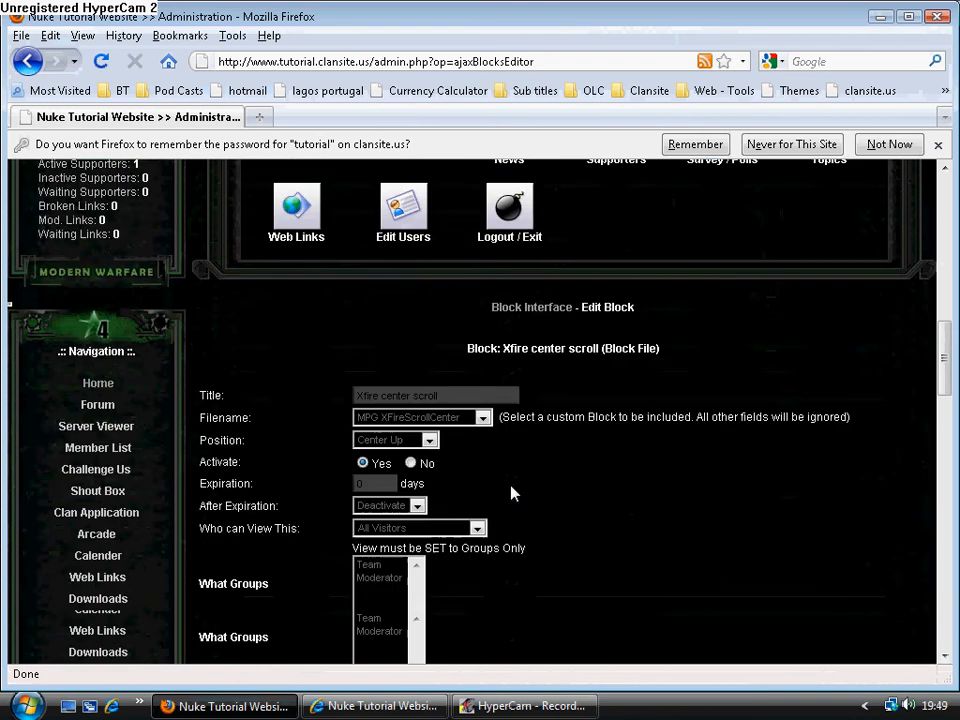
left_click(454, 368)
left_click(430, 396)
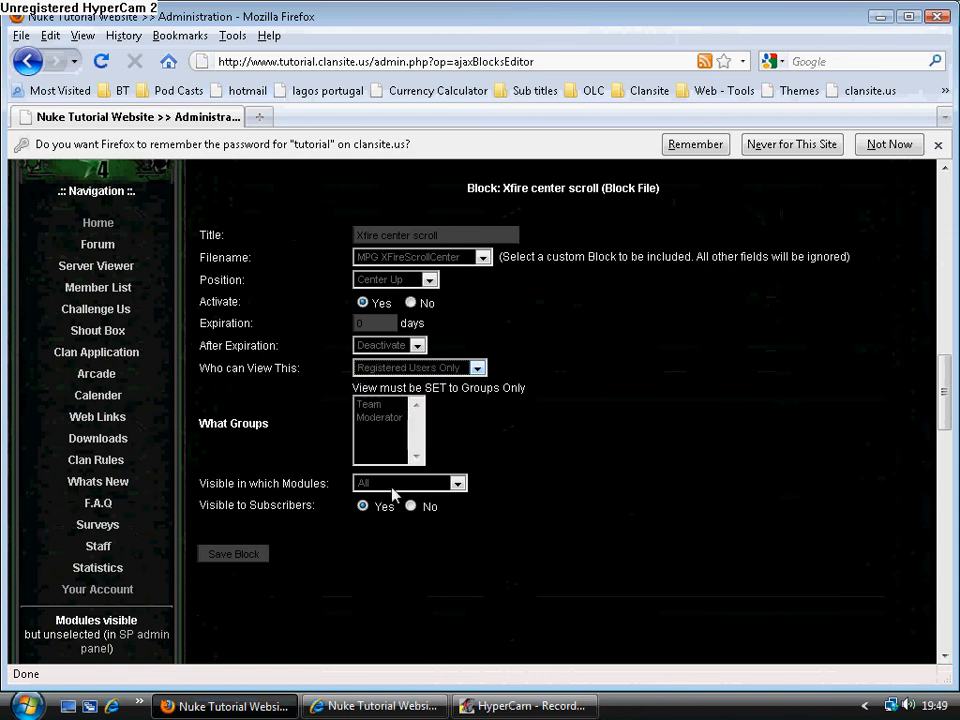
left_click(234, 554)
Switch to Internet Explorer, reload the home page as a guest and check whether the Xfire center scroll block is shown.
key("alt+Tab")
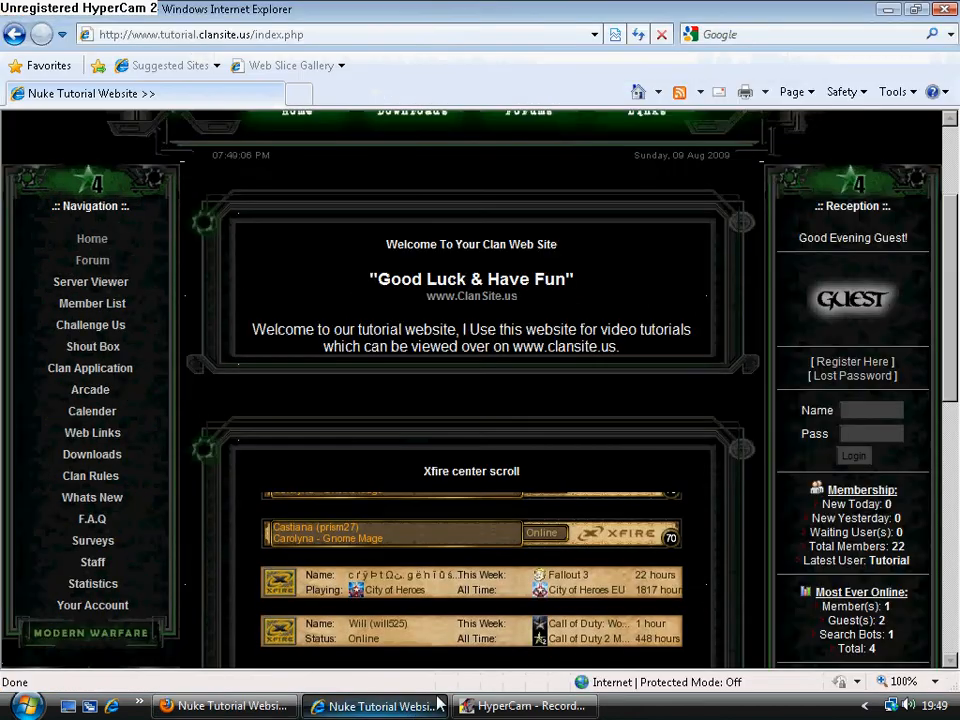
left_click(638, 34)
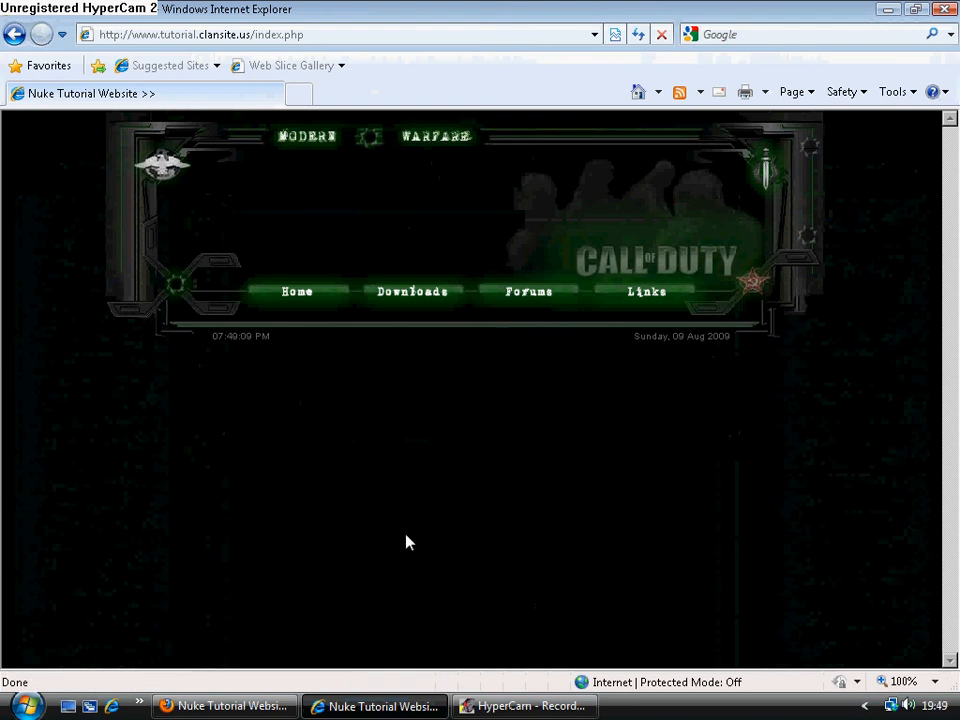
scroll(268, 461, "down", 7)
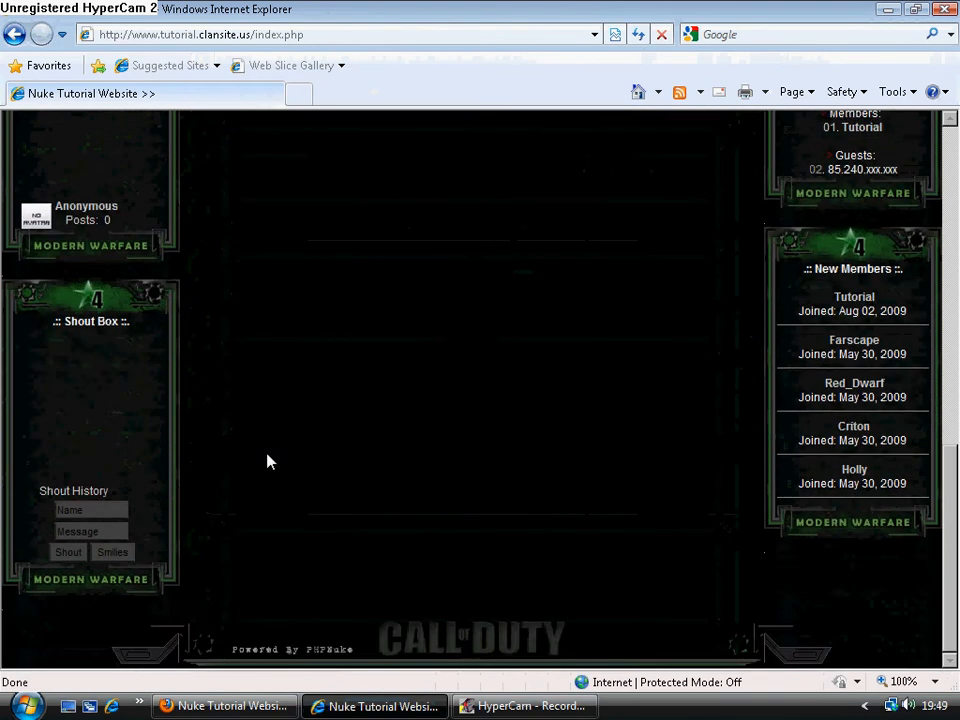
scroll(268, 461, "up", 5)
scroll(731, 514, "up", 4)
scroll(735, 545, "down", 5)
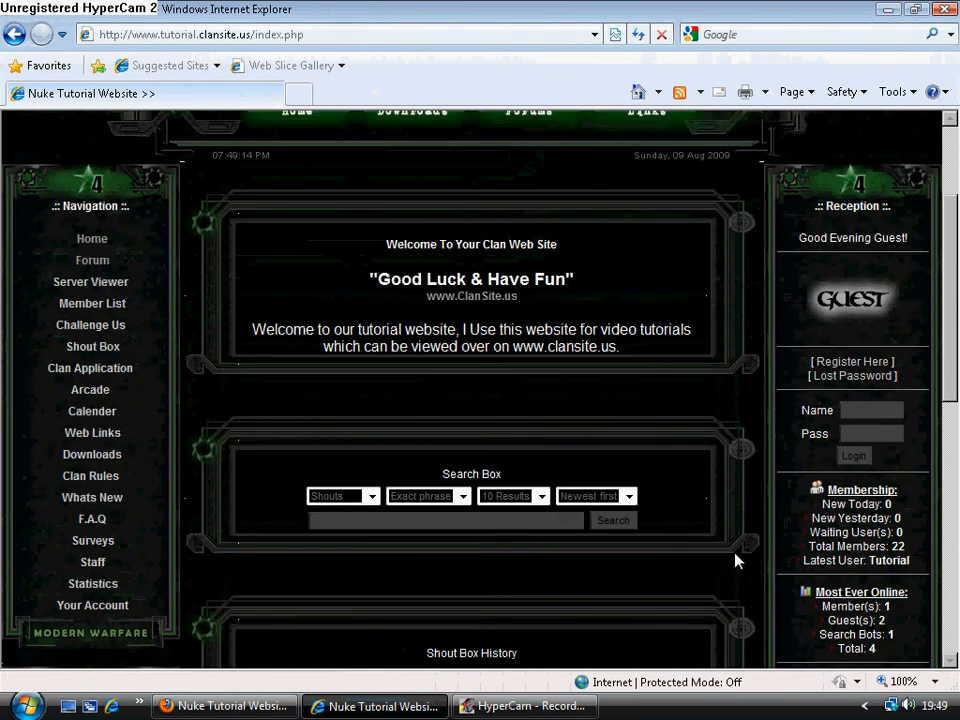
Log in through the Reception block with the member's username and account password, and decline to have the browser remember the password.
scroll(786, 579, "up", 3)
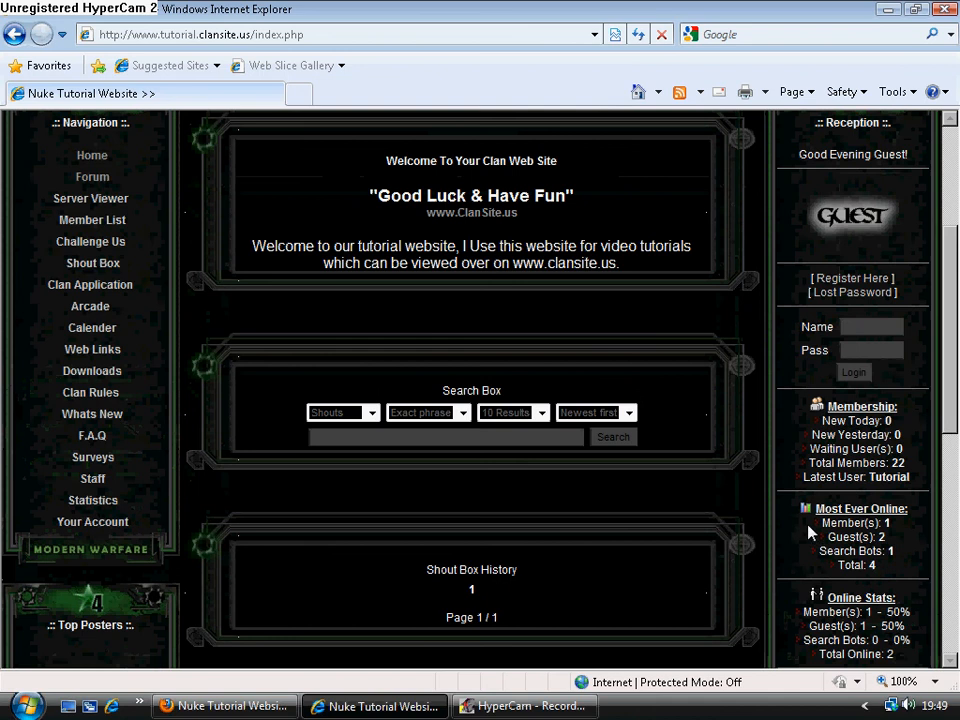
left_click(885, 325)
type("zan")
key("Tab")
type("zzzzz")
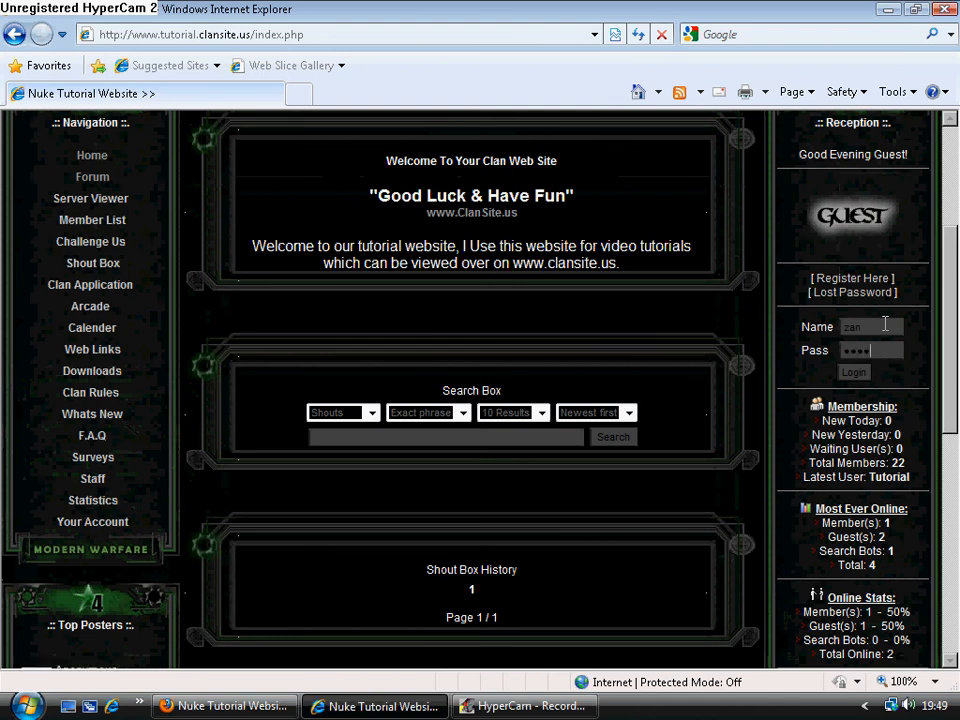
key("Return")
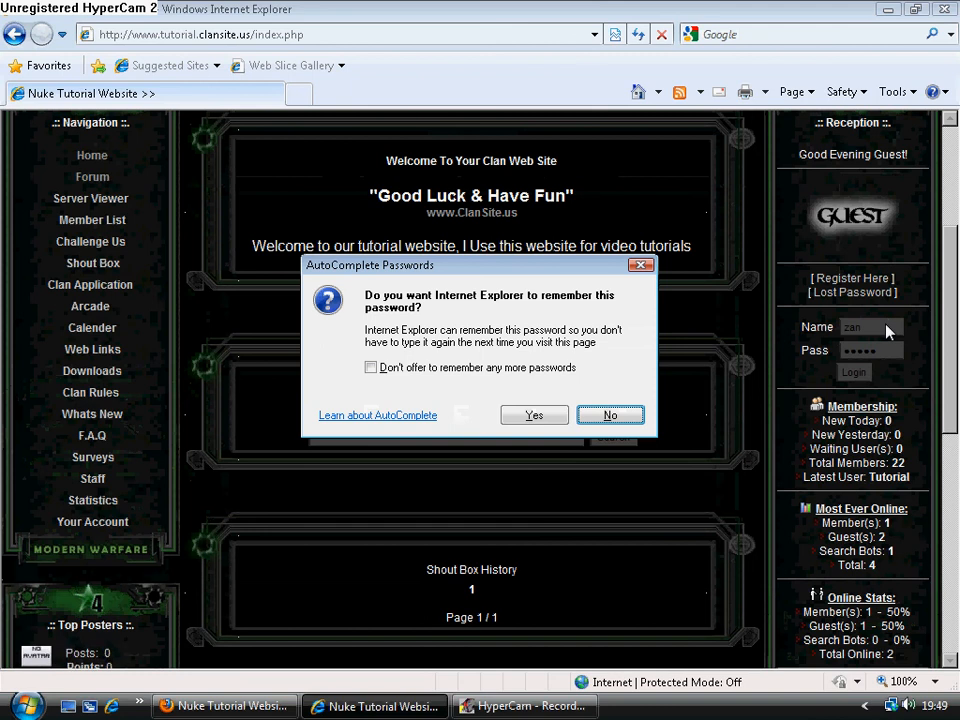
left_click(636, 414)
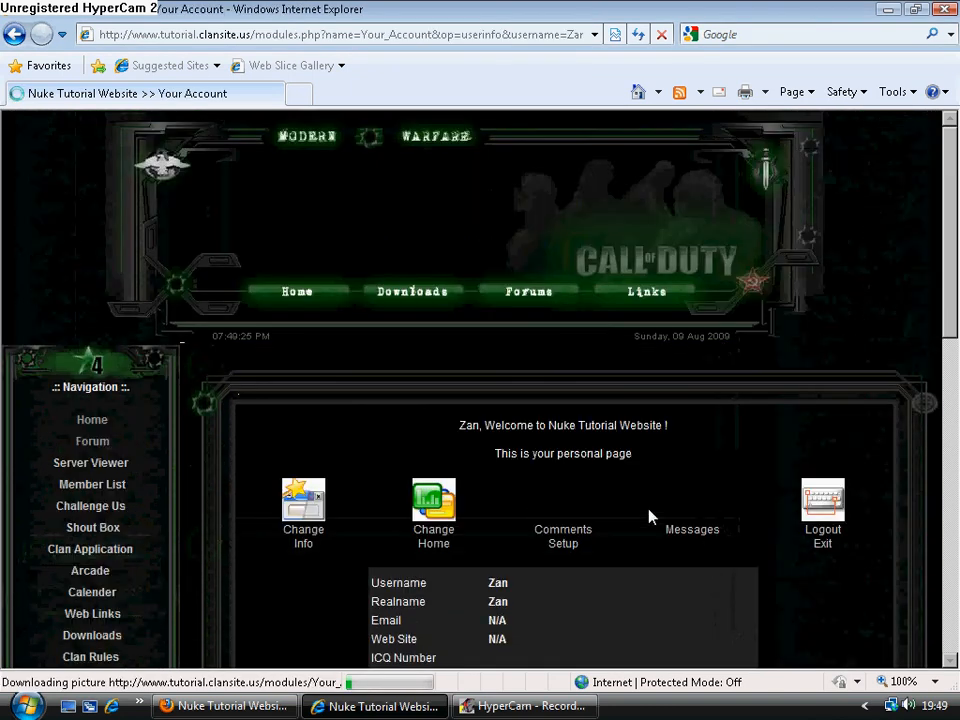
Open the home page as the logged-in member and check whether The Latest Discussions and Xfire center scroll blocks are shown.
left_click(98, 427)
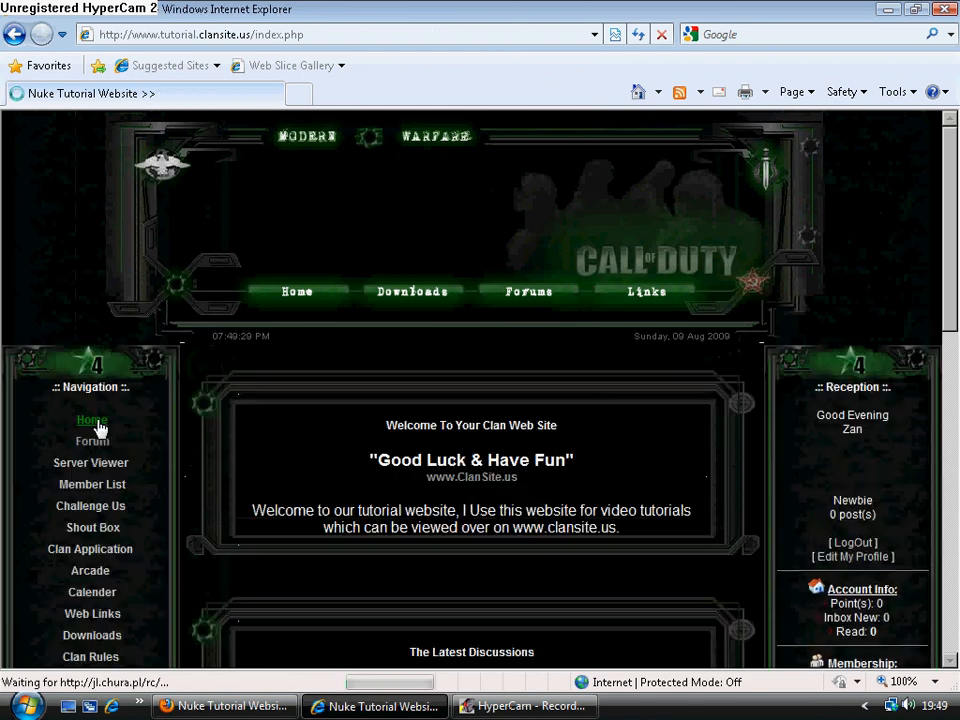
scroll(360, 512, "down", 3)
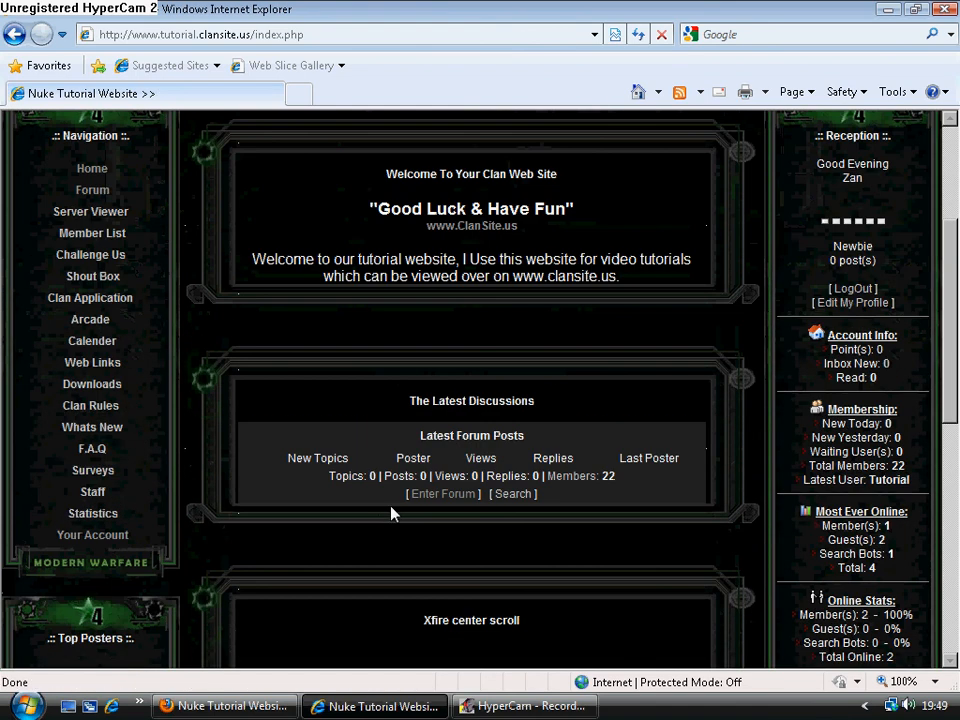
left_click_drag(405, 403, 536, 397)
scroll(512, 454, "down", 2)
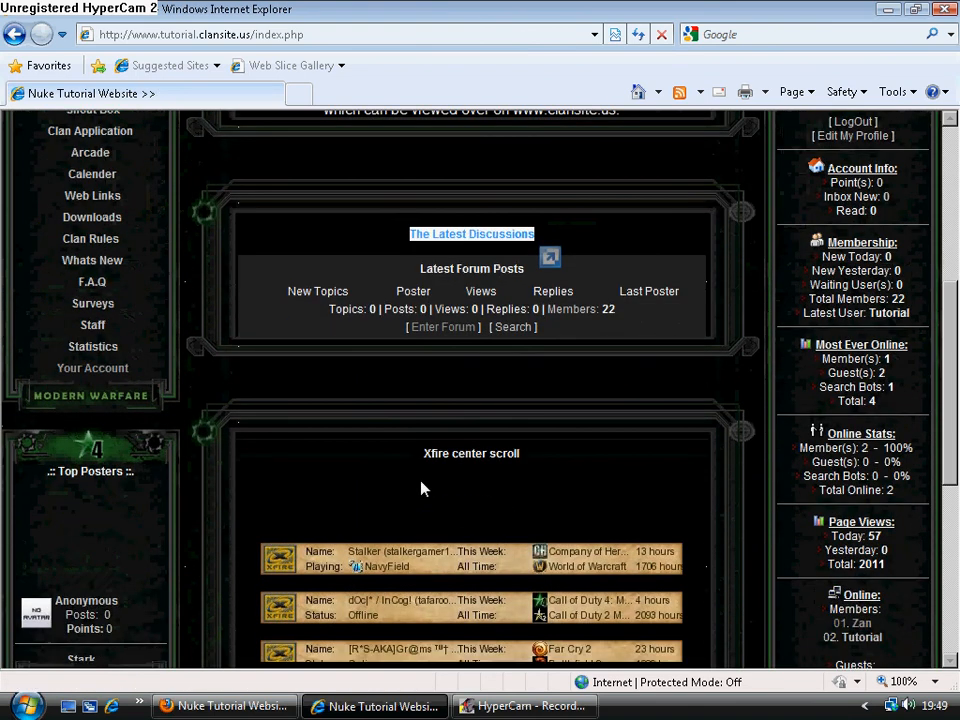
left_click_drag(424, 455, 553, 463)
left_click(602, 452)
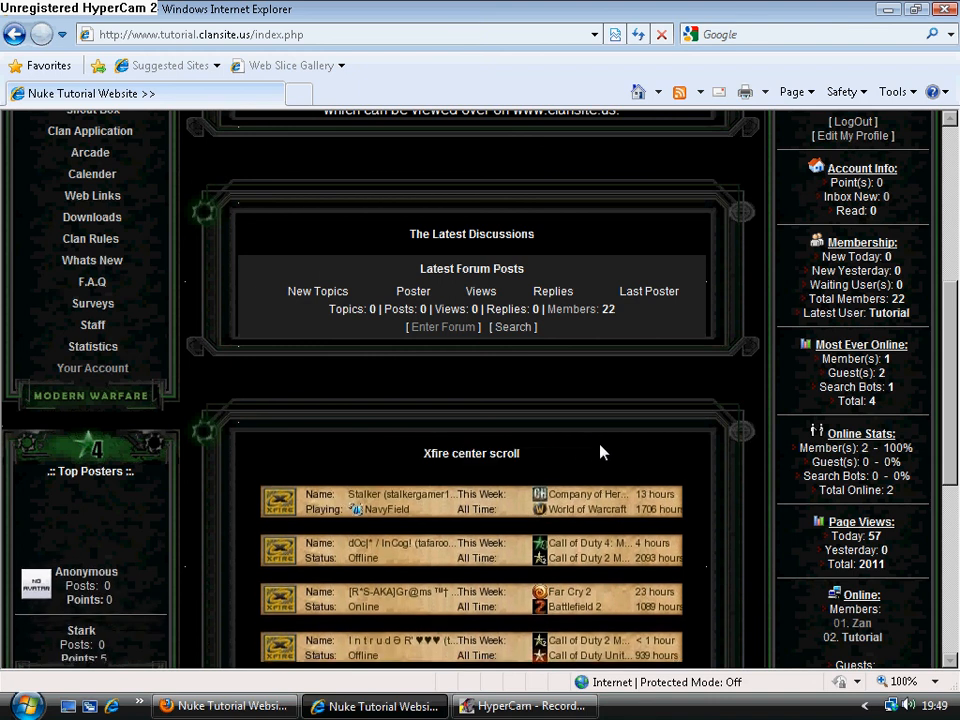
scroll(775, 462, "down", 1)
scroll(800, 480, "up", 4)
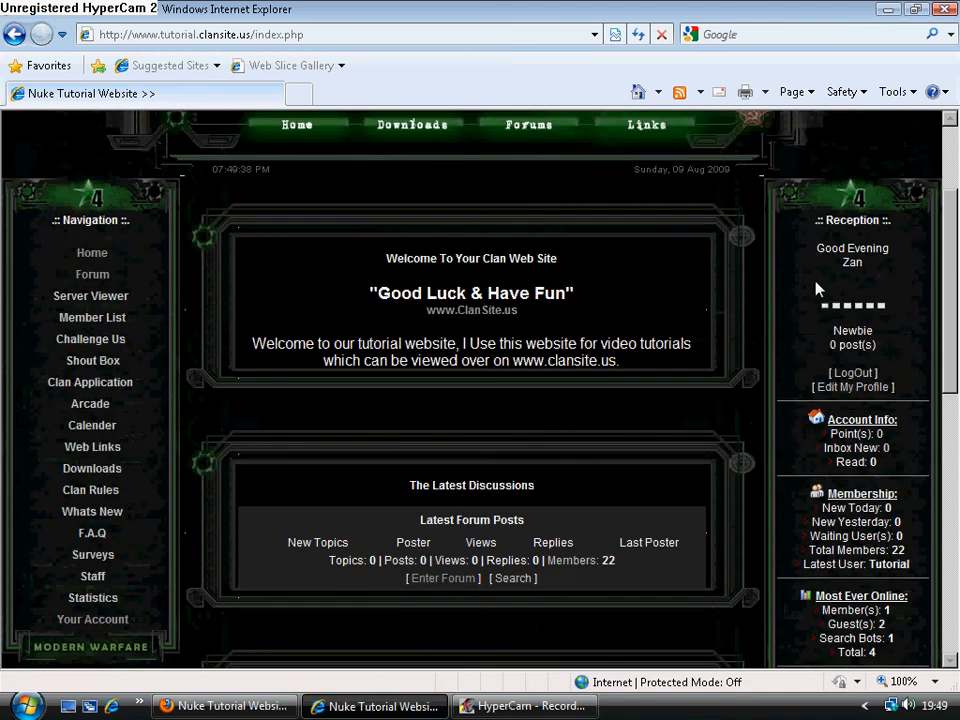
left_click_drag(808, 250, 874, 304)
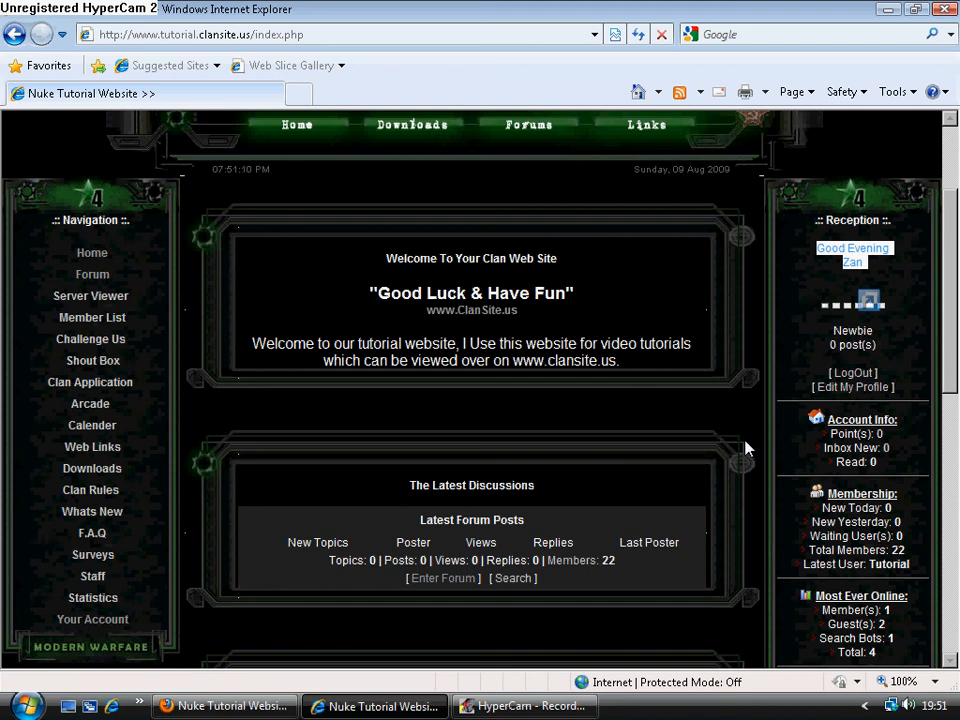
scroll(736, 456, "down", 8)
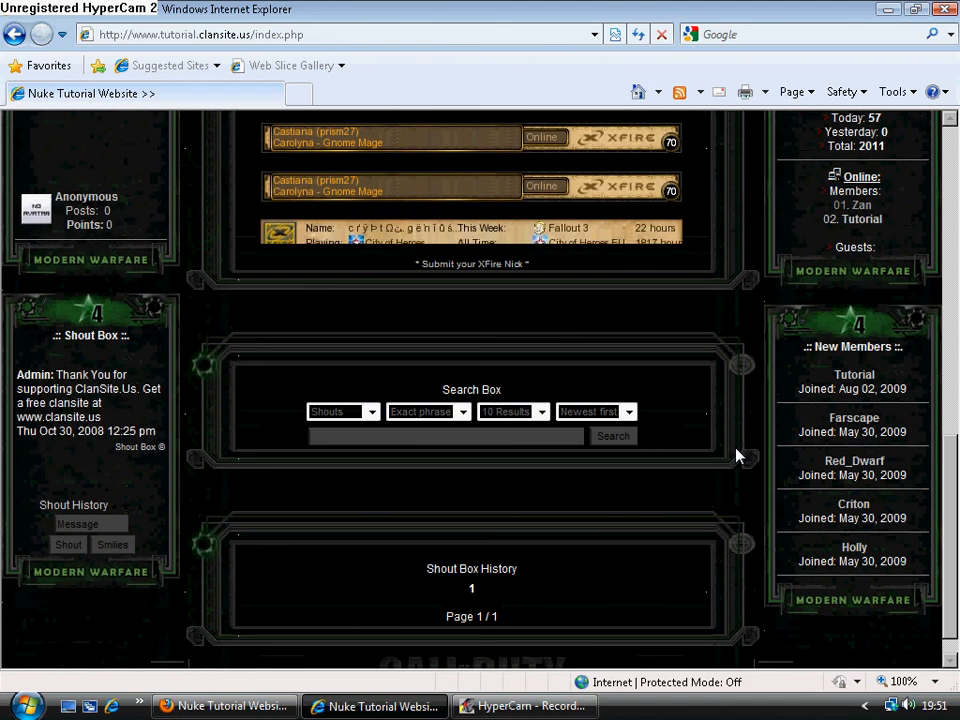
scroll(739, 517, "down", 1)
scroll(739, 519, "up", 1)
scroll(739, 518, "up", 10)
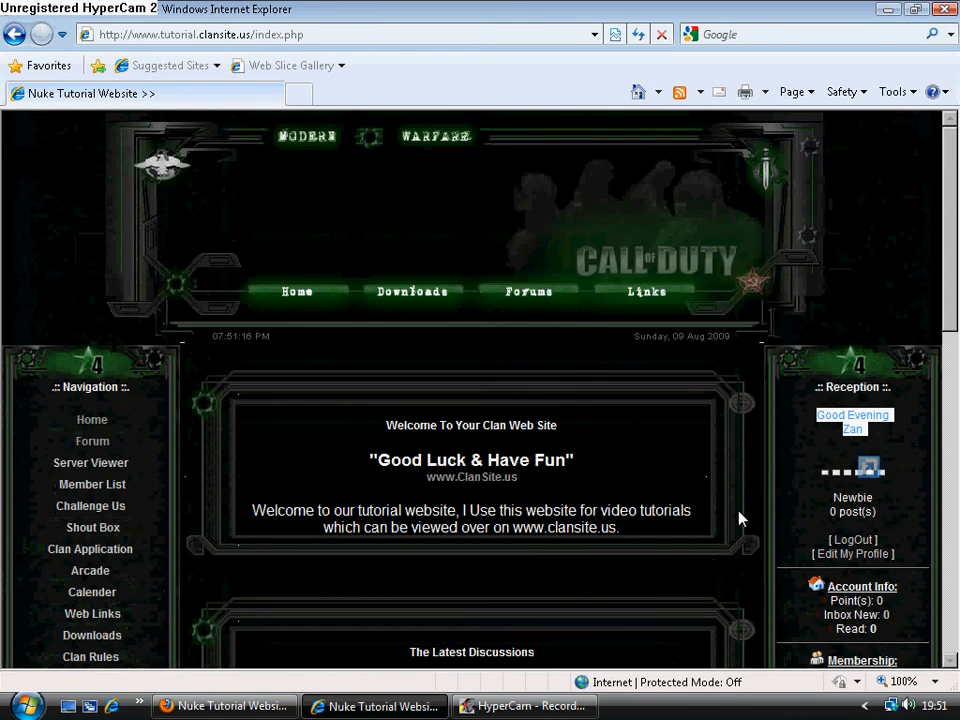
left_click(515, 706)
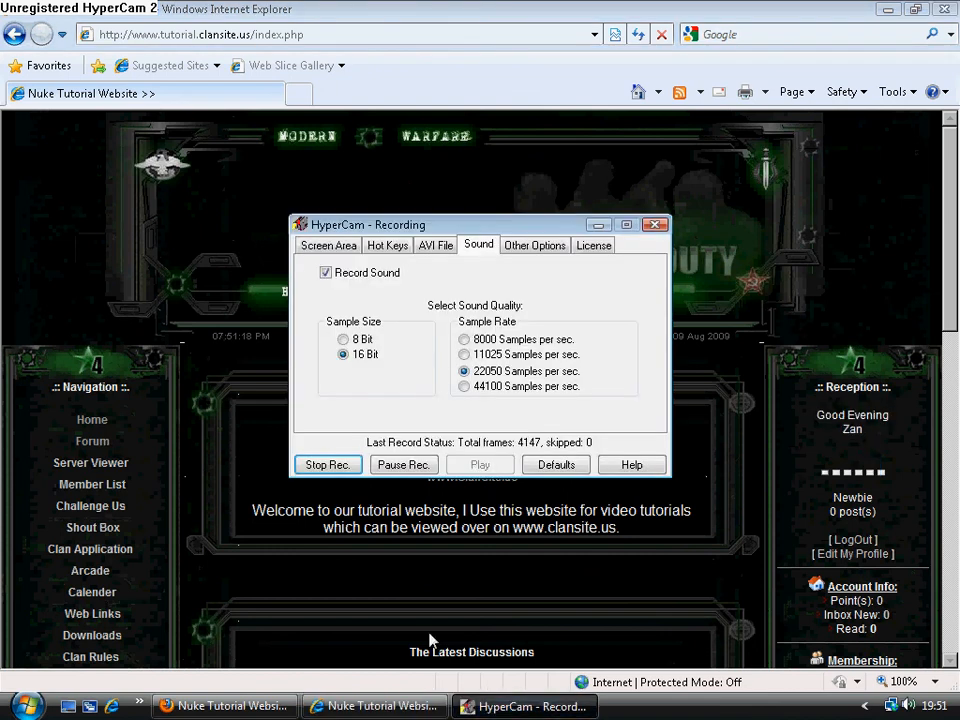